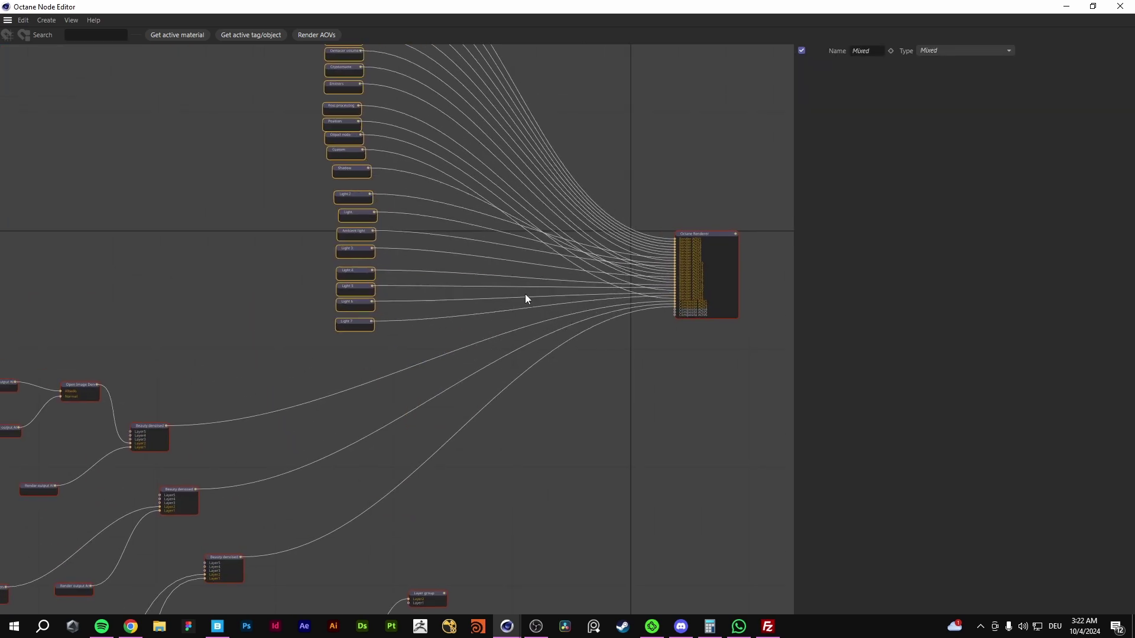
Close the node editor and examine the noise on the car in the SLi light pass of the Live Viewer render.
click(1120, 6)
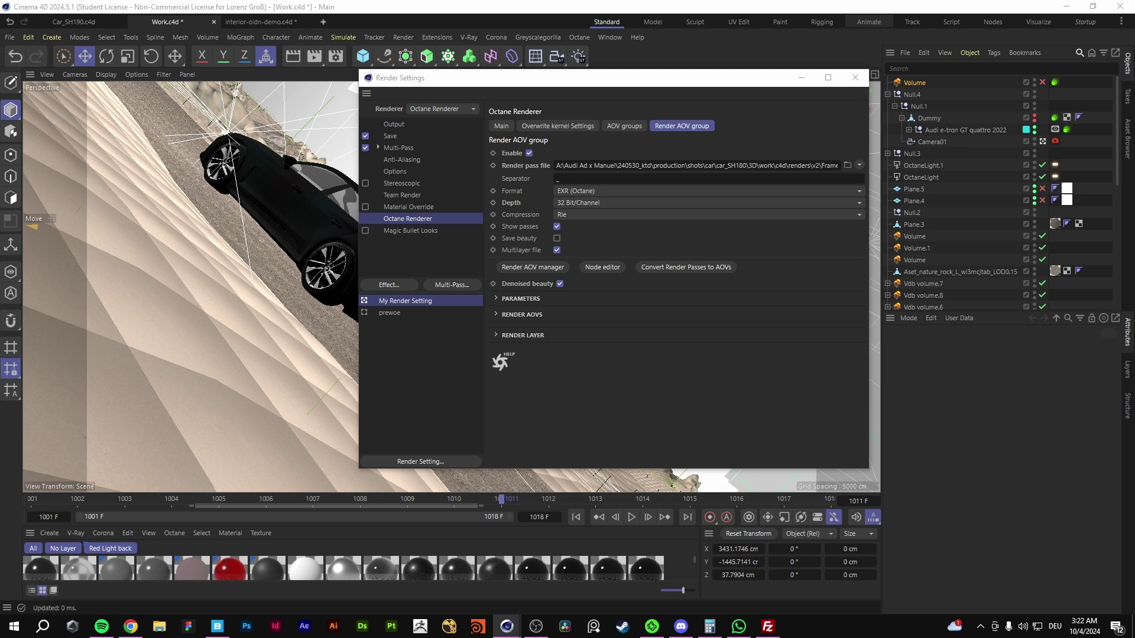
drag(1134, 7, 738, 0)
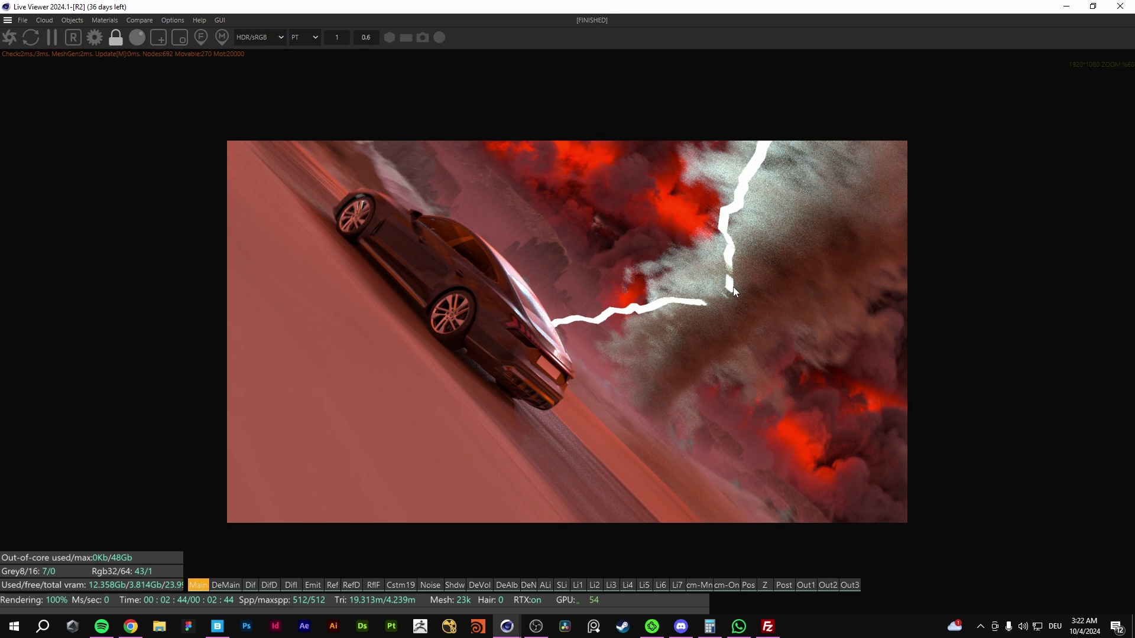
click(544, 586)
click(578, 586)
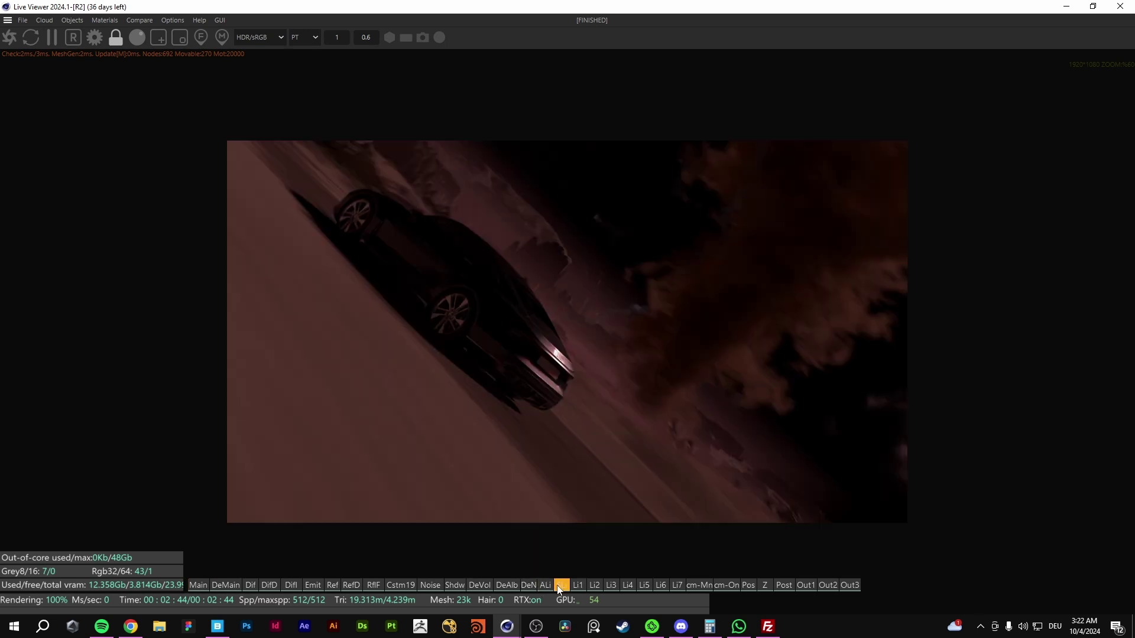
drag(444, 311, 403, 342)
scroll(403, 341, up, 9)
drag(297, 254, 551, 296)
scroll(639, 295, up, 2)
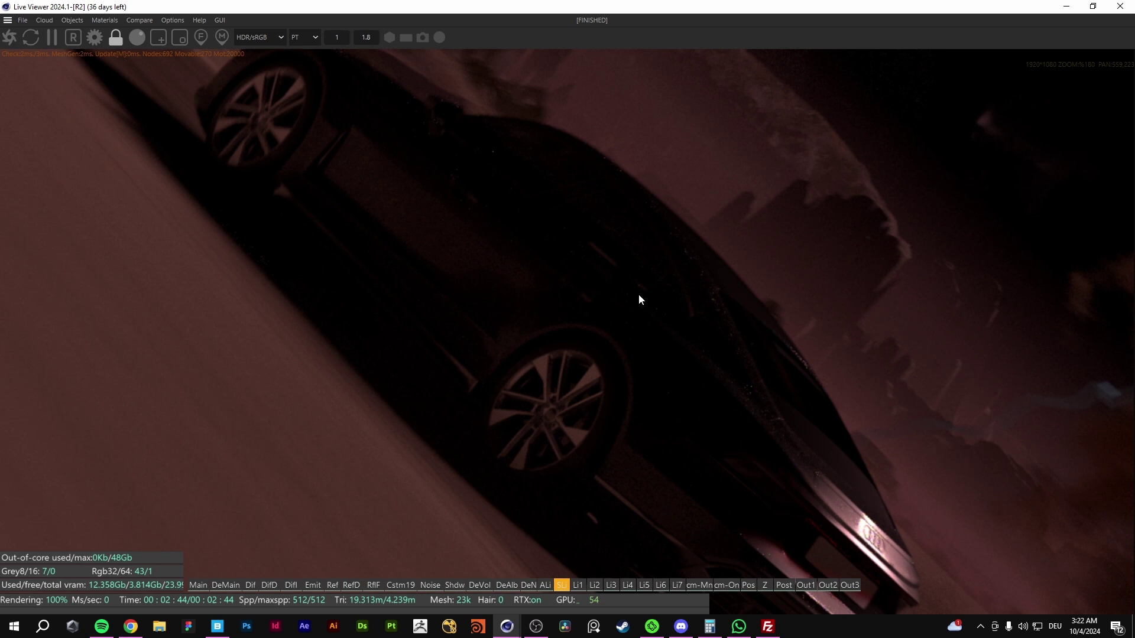
scroll(654, 321, down, 5)
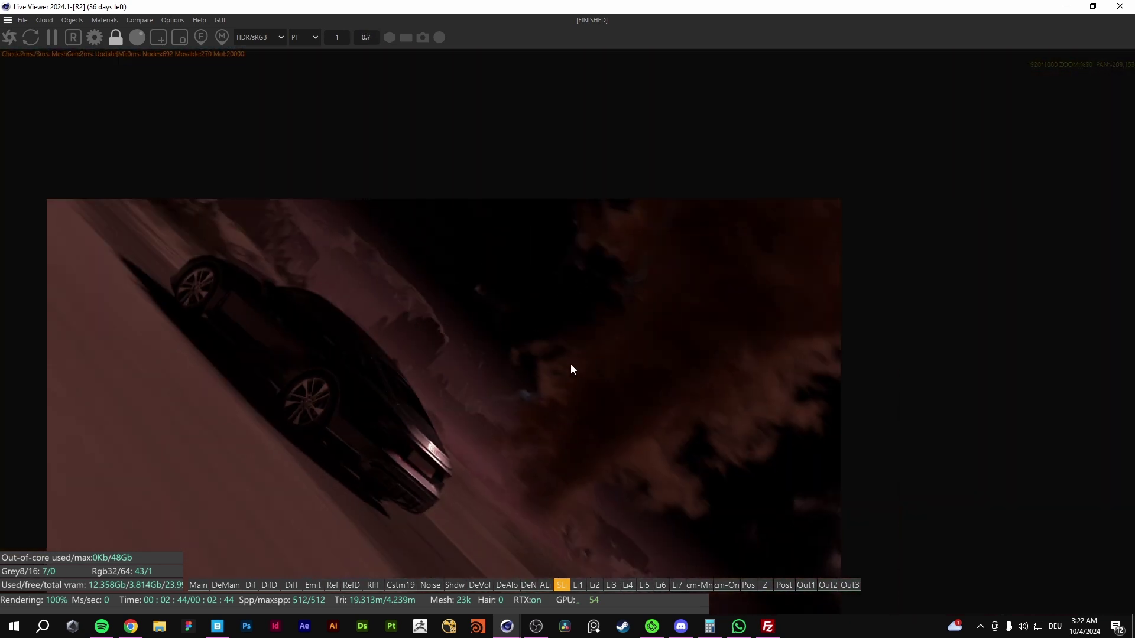
scroll(571, 369, up, 5)
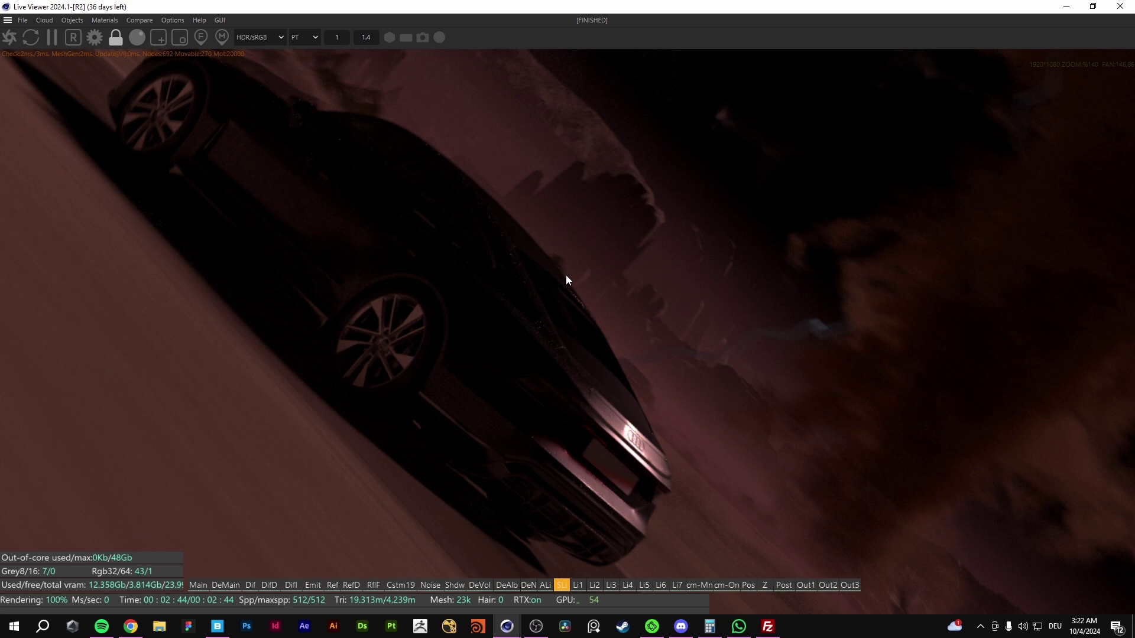
scroll(504, 329, down, 2)
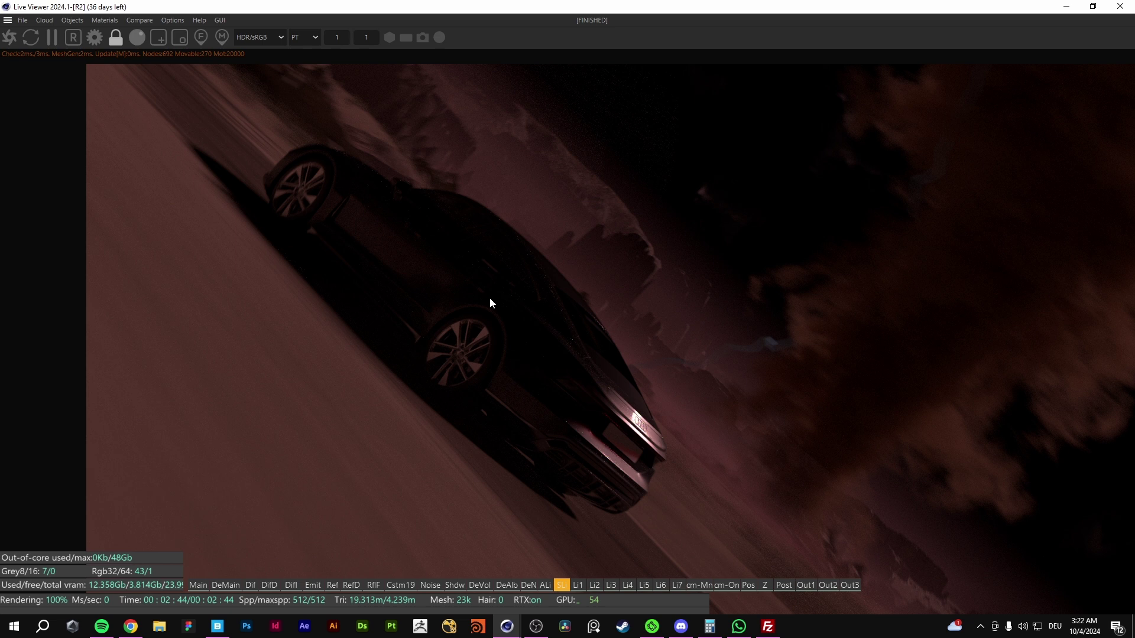
Compare the denoised main pass with the Li1, Li2, Li4 and Li3 light passes, examining the noise around the lightning in Li3.
click(224, 585)
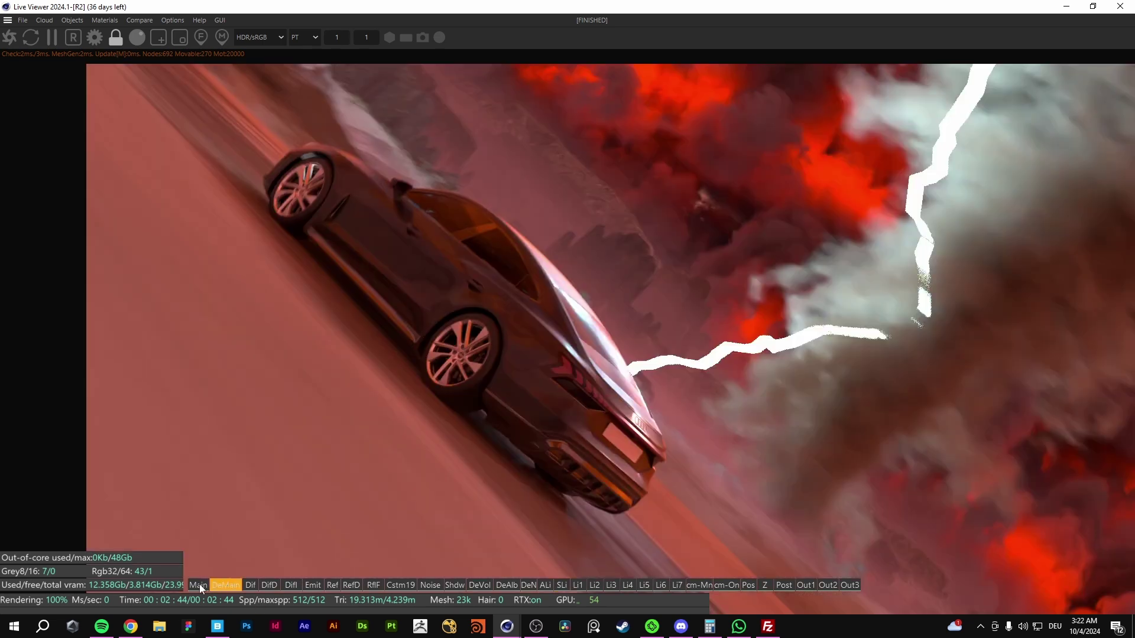
scroll(550, 361, up, 3)
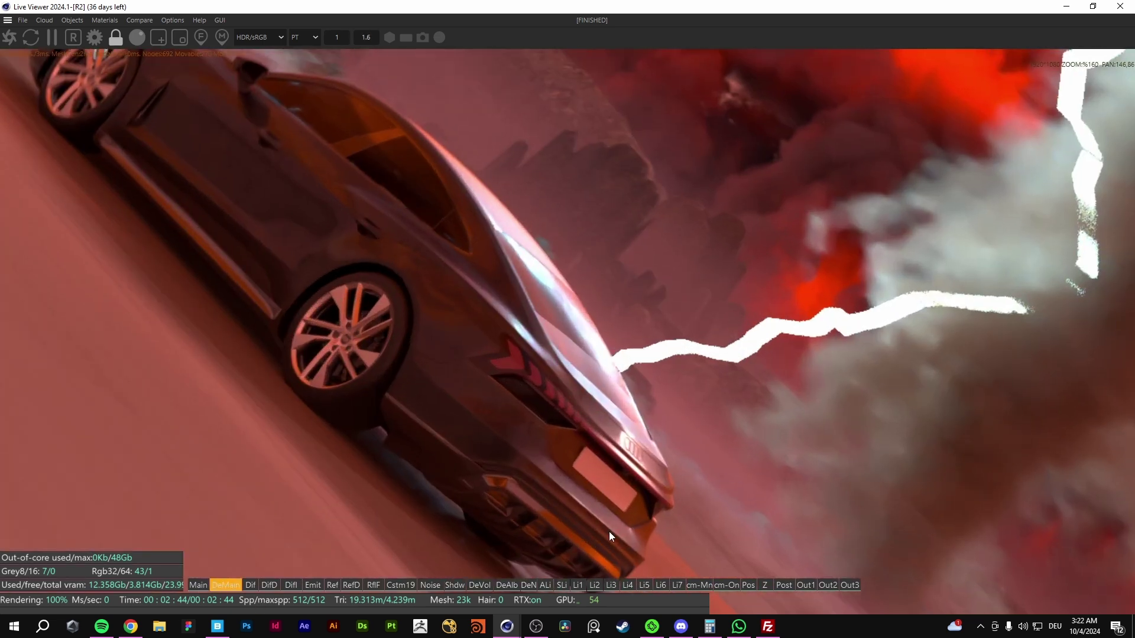
click(578, 585)
click(594, 585)
click(628, 585)
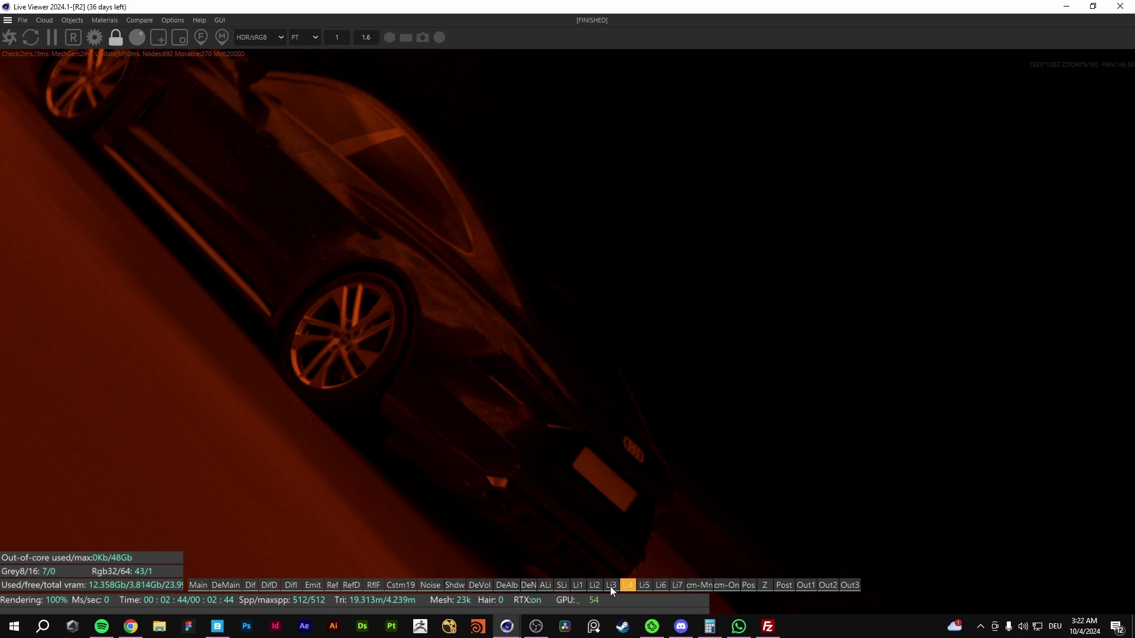
click(610, 585)
scroll(656, 357, down, 3)
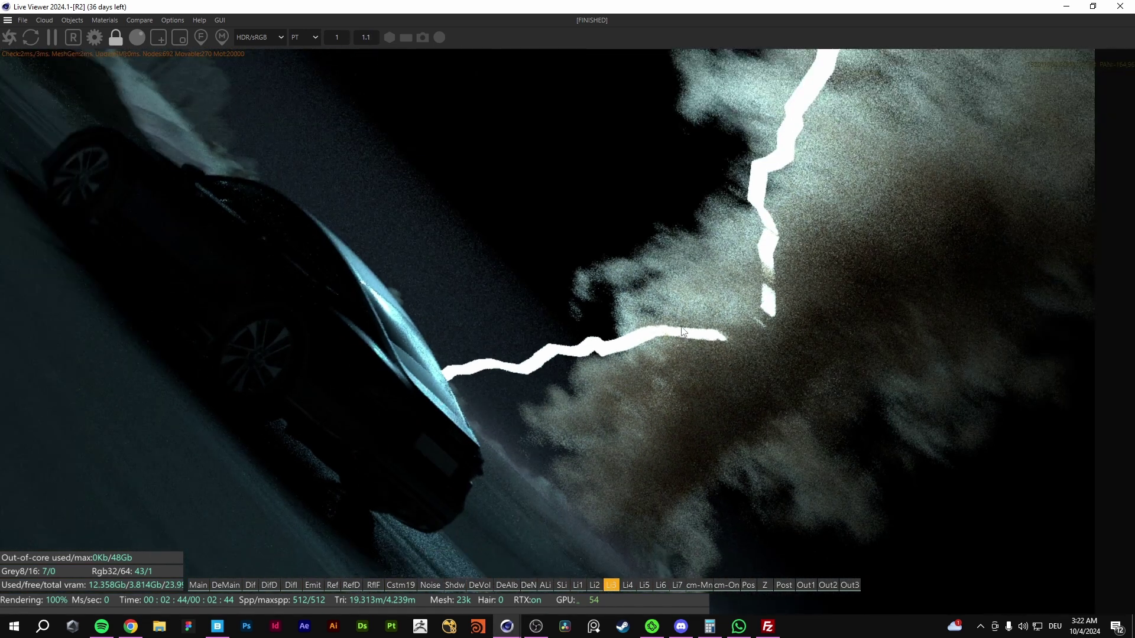
scroll(682, 331, down, 4)
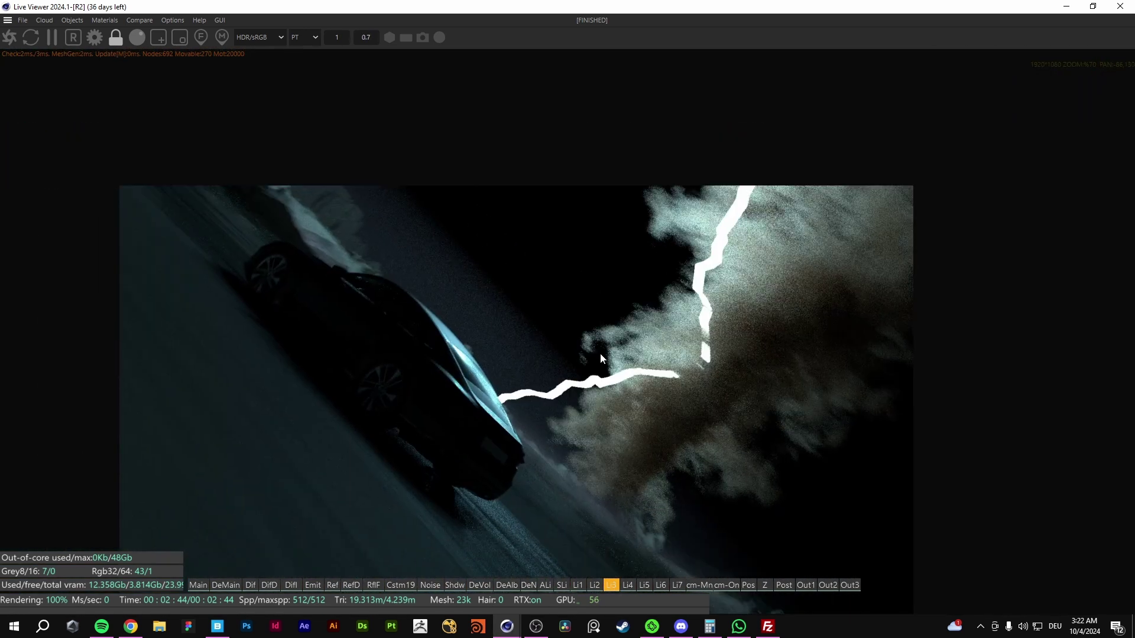
scroll(600, 358, up, 3)
scroll(467, 366, up, 1)
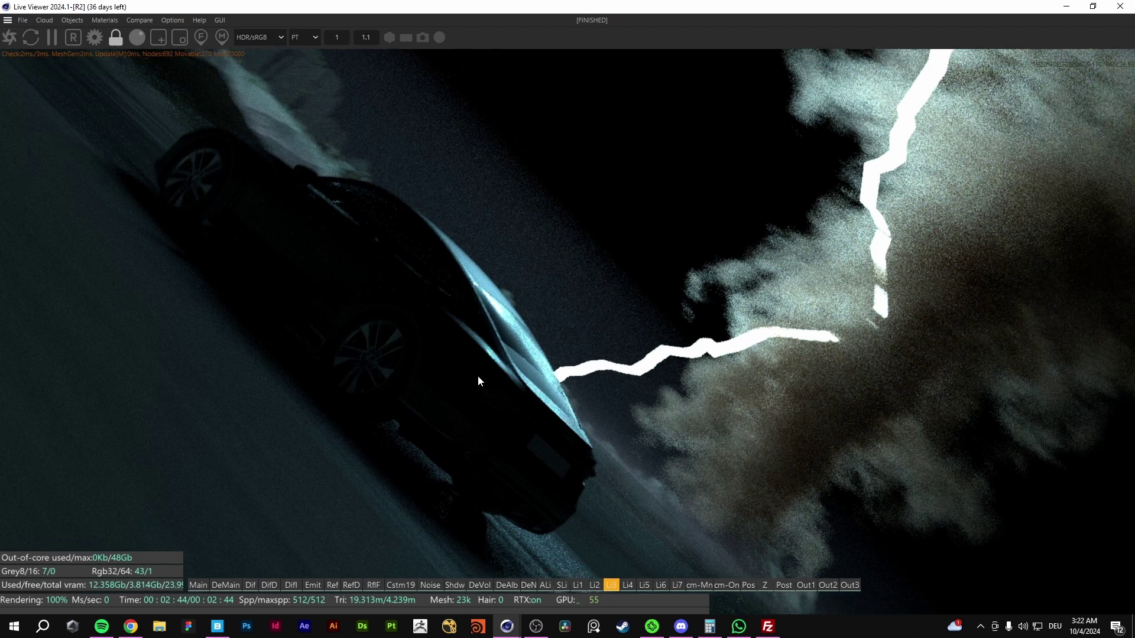
middle_drag(478, 376, 509, 381)
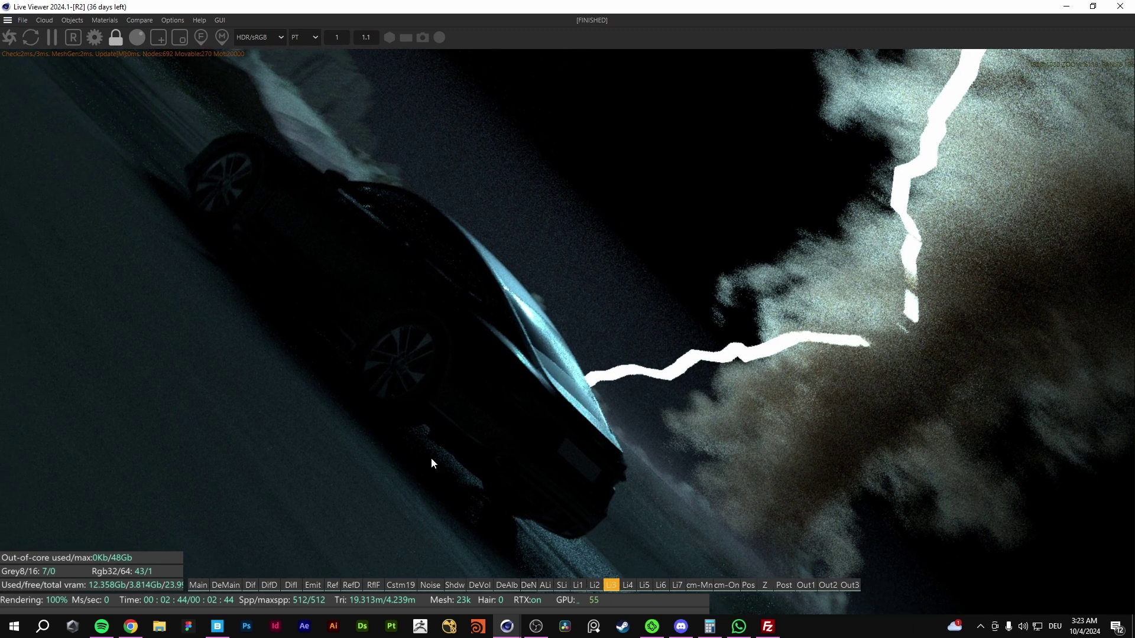
Check the DeMain, Main, Li5, Li4 and Li3 passes against each other, ending on the Main pass.
click(226, 585)
click(198, 585)
click(643, 585)
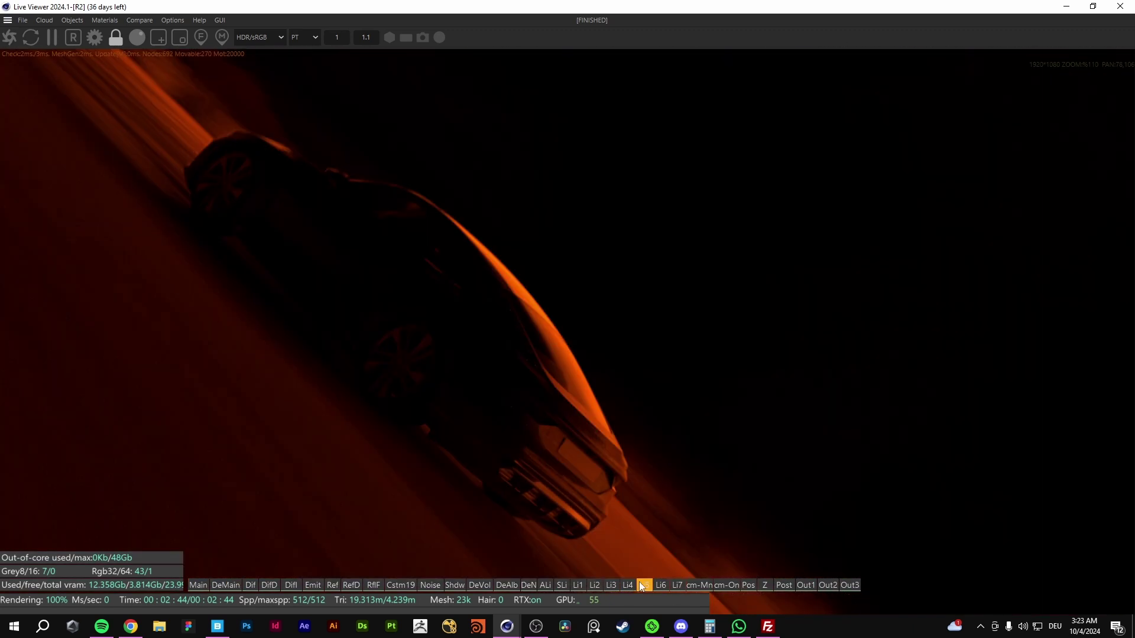
click(627, 585)
click(608, 585)
scroll(587, 461, down, 3)
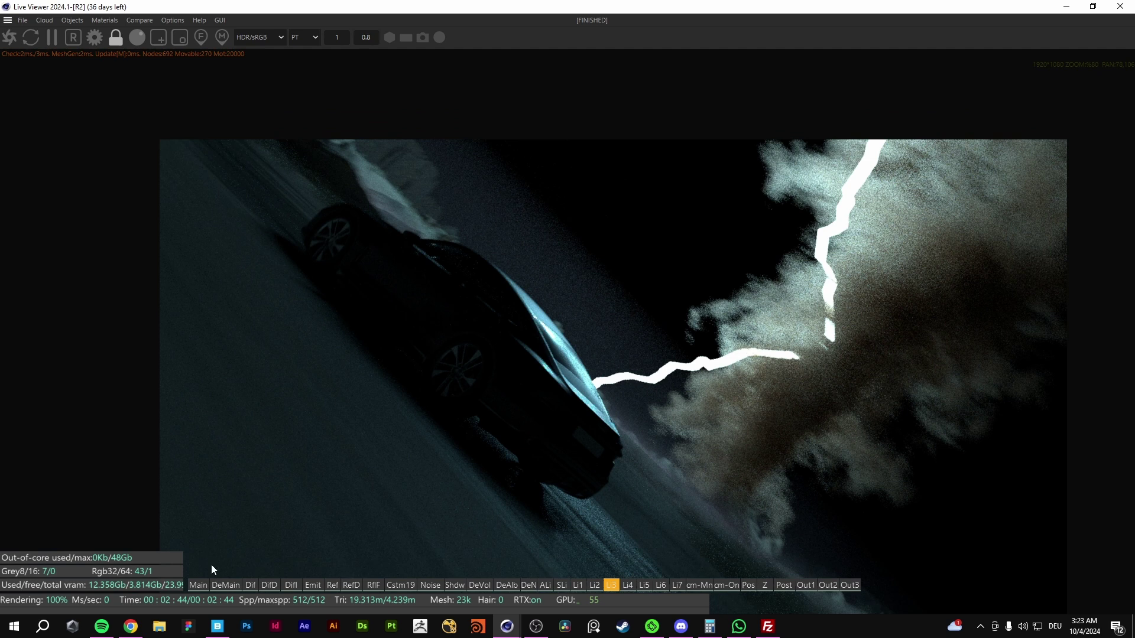
click(200, 585)
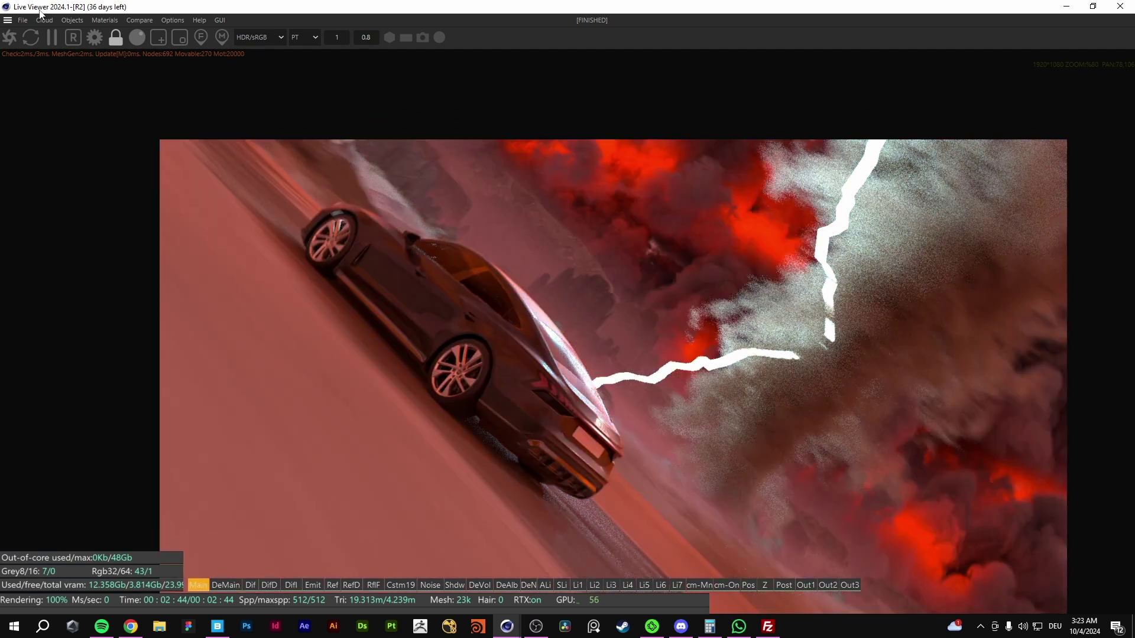
drag(49, 8, 325, 280)
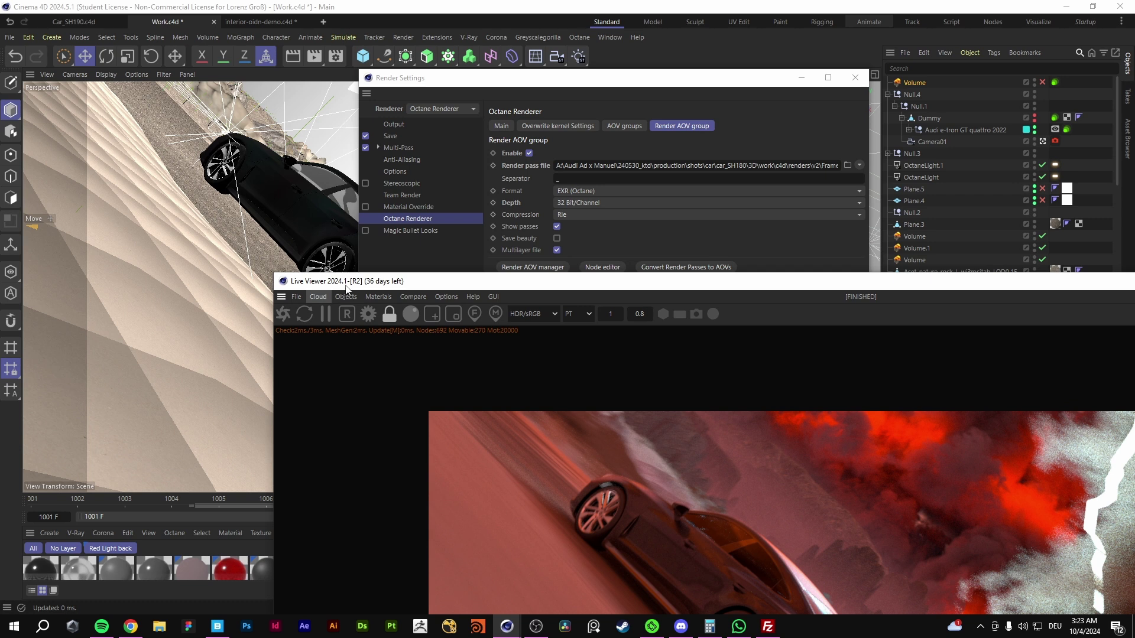
drag(348, 288, 206, 10)
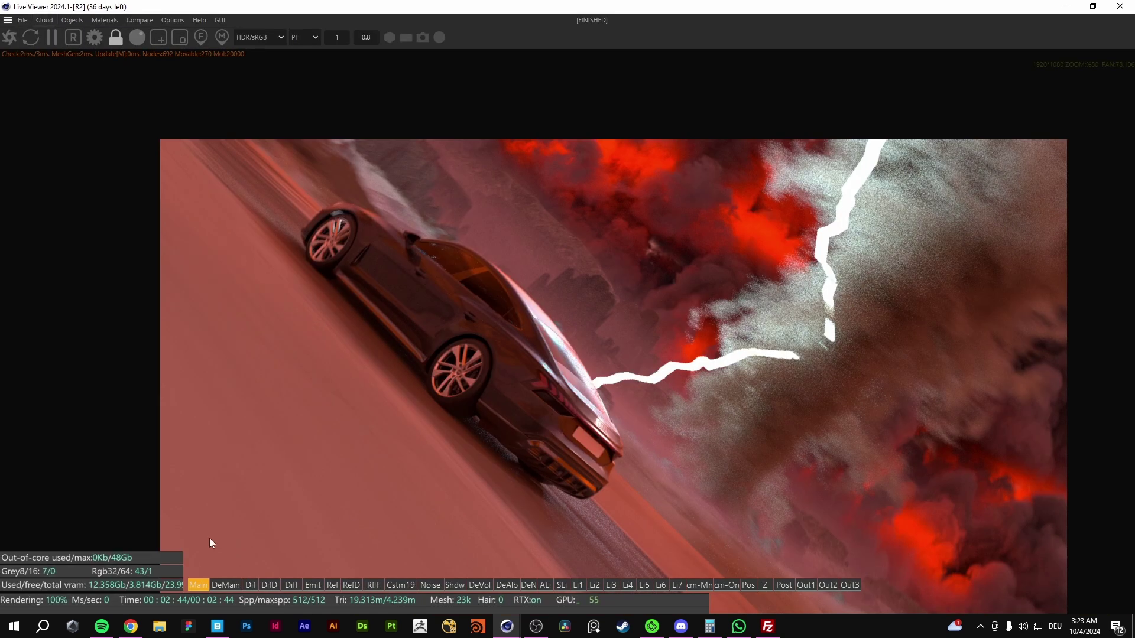
Switch to Chrome and read the OTOY forum thread about denoising individual lights with denoise AOV nodes.
click(130, 627)
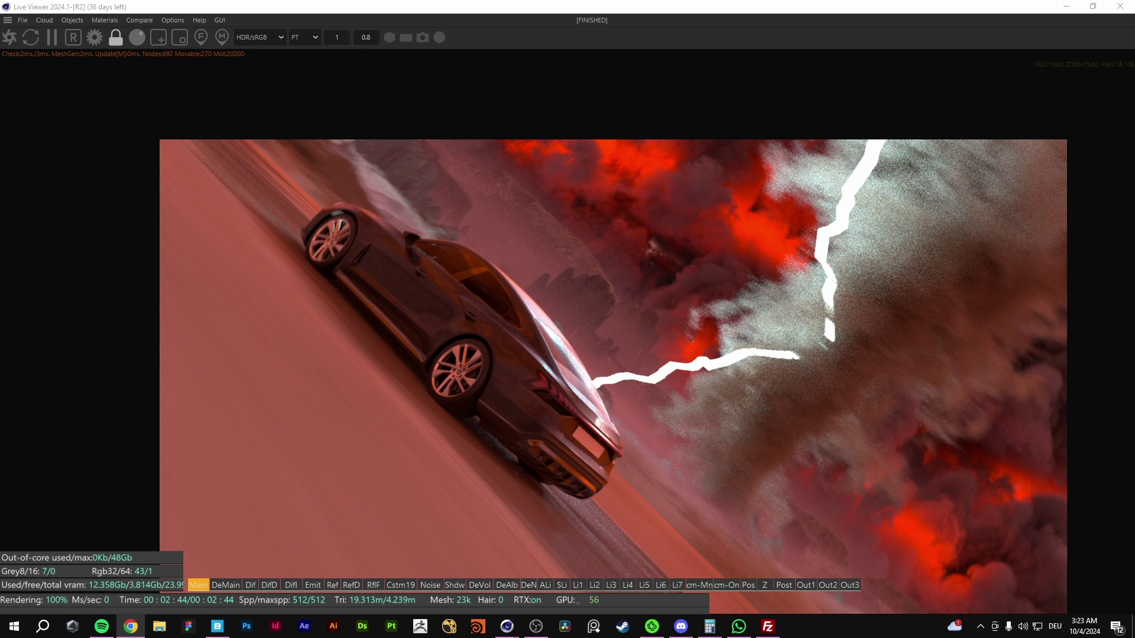
drag(1134, 24, 738, 1)
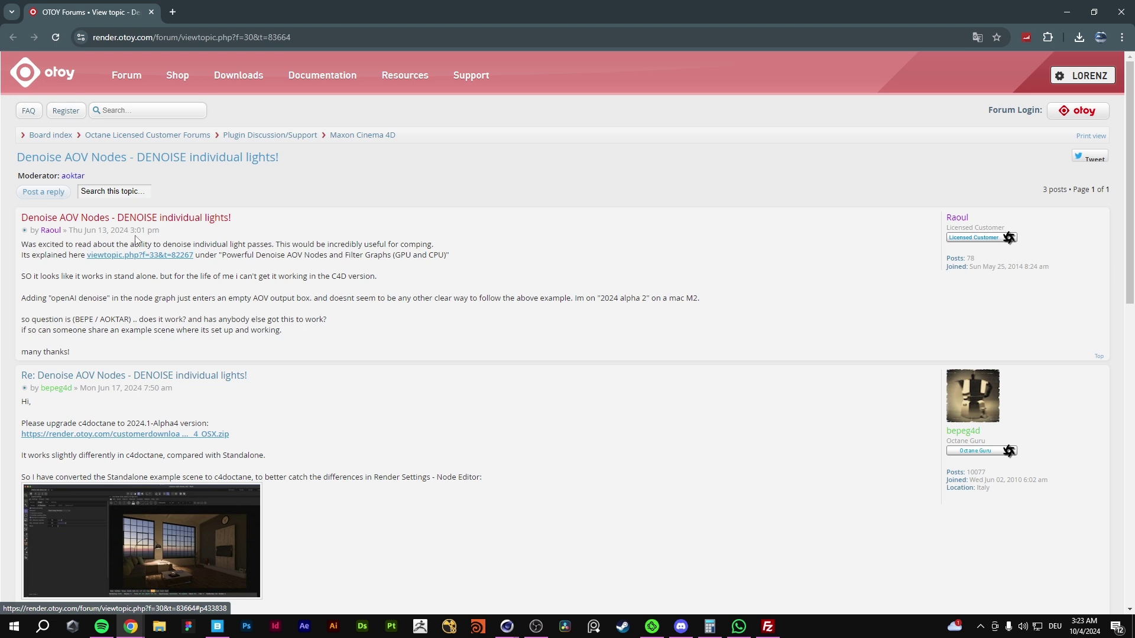
scroll(115, 341, down, 1)
scroll(279, 121, up, 1)
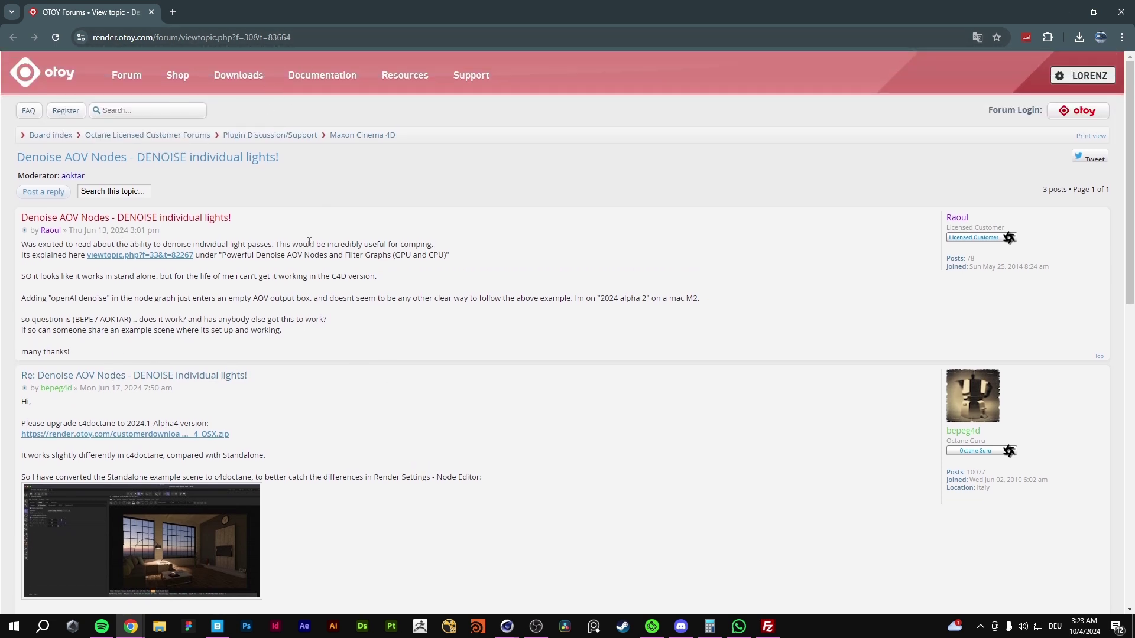
scroll(272, 389, down, 5)
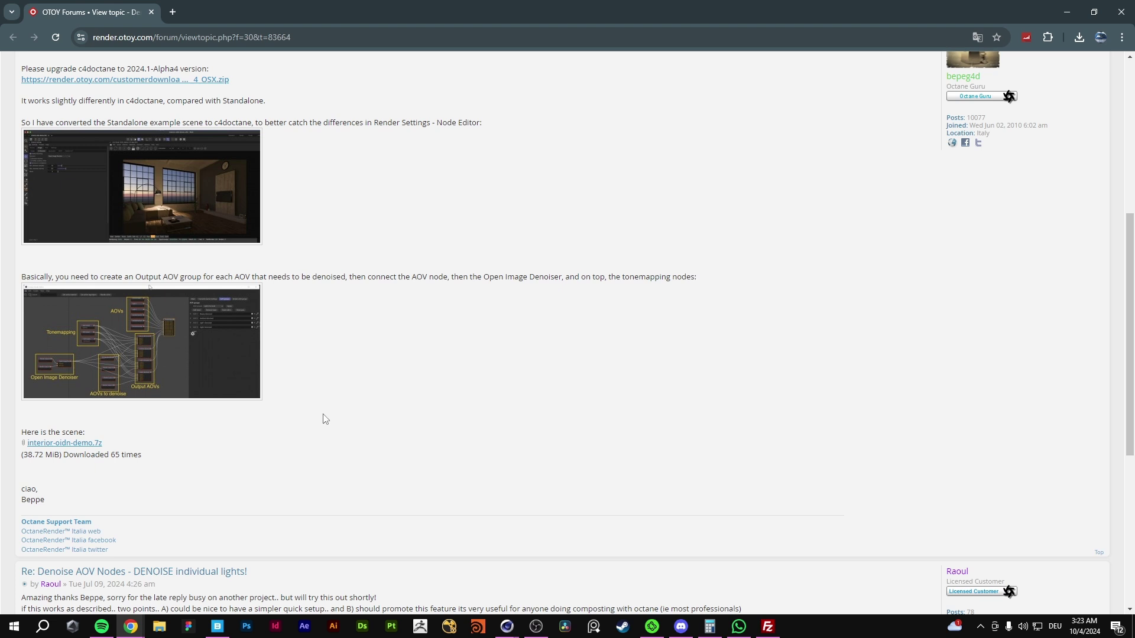
scroll(336, 413, up, 1)
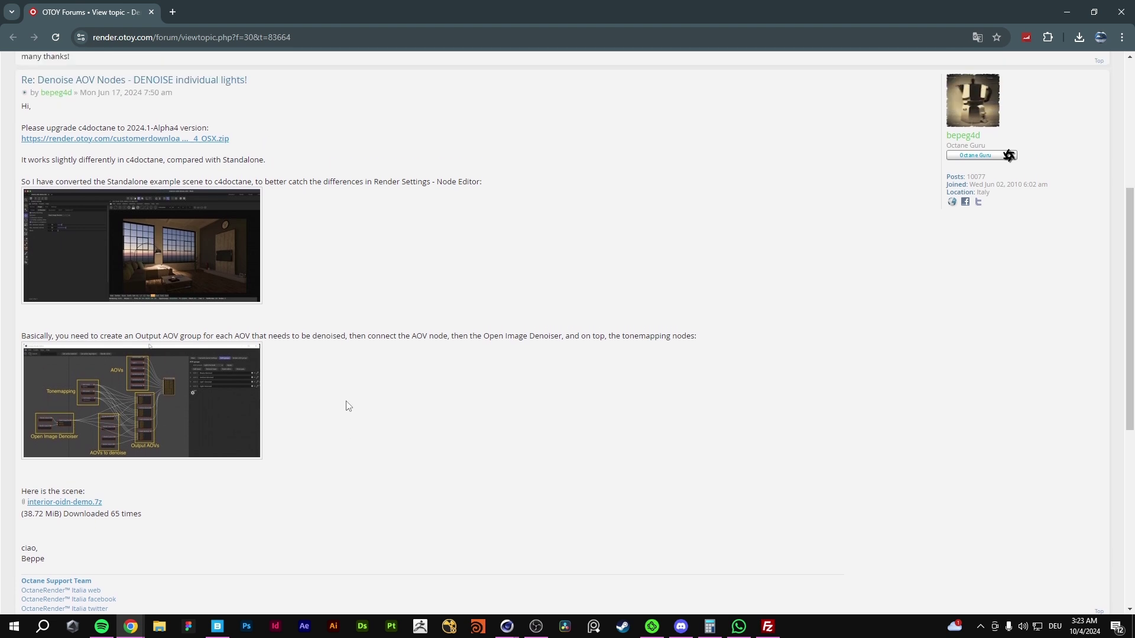
Return to Cinema 4D and render the interior-oidn-demo.c4d scene in the Octane Live Viewer.
click(1065, 11)
drag(455, 5, 330, 3)
click(13, 38)
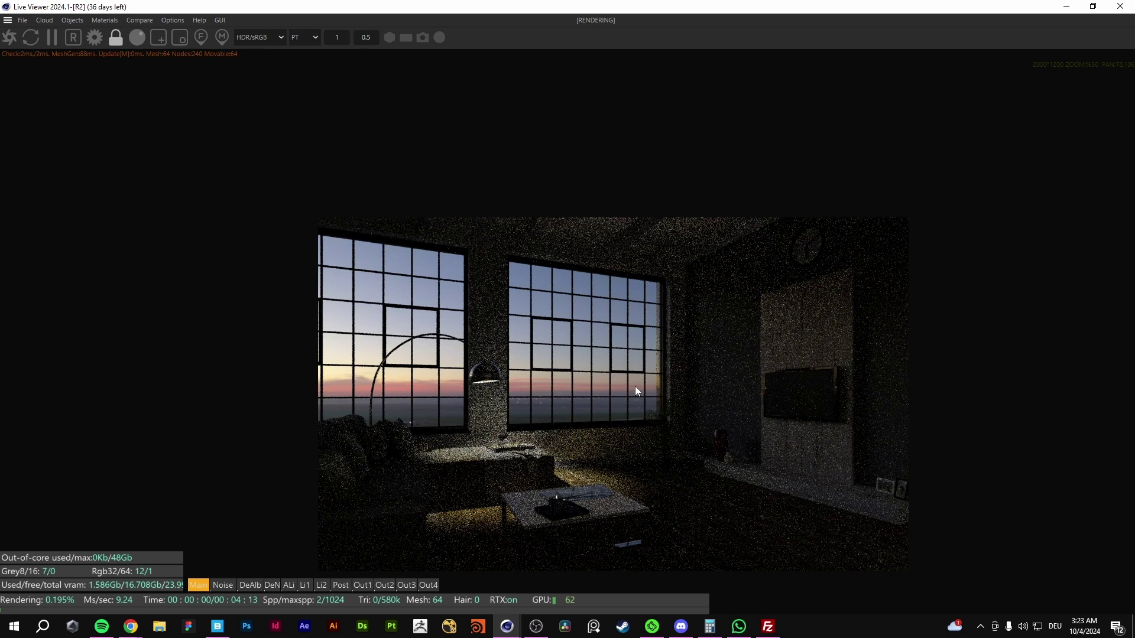
View the Out4, Out3 and Out1 output AOVs of the interior render, followed by its ALi light pass.
scroll(551, 310, up, 2)
click(436, 585)
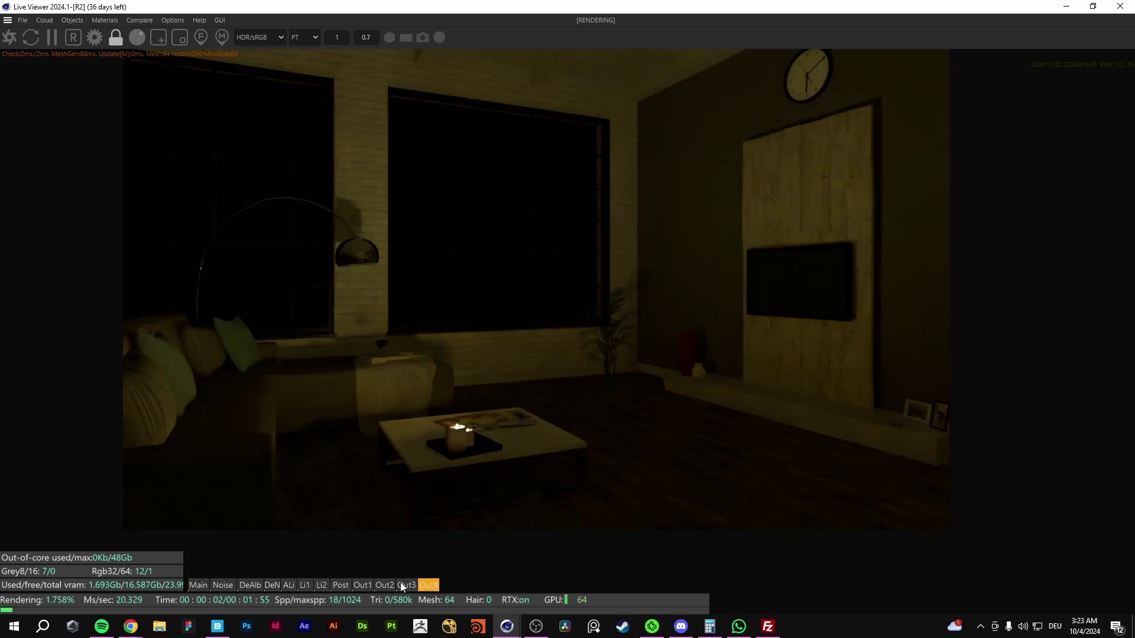
click(407, 585)
click(362, 585)
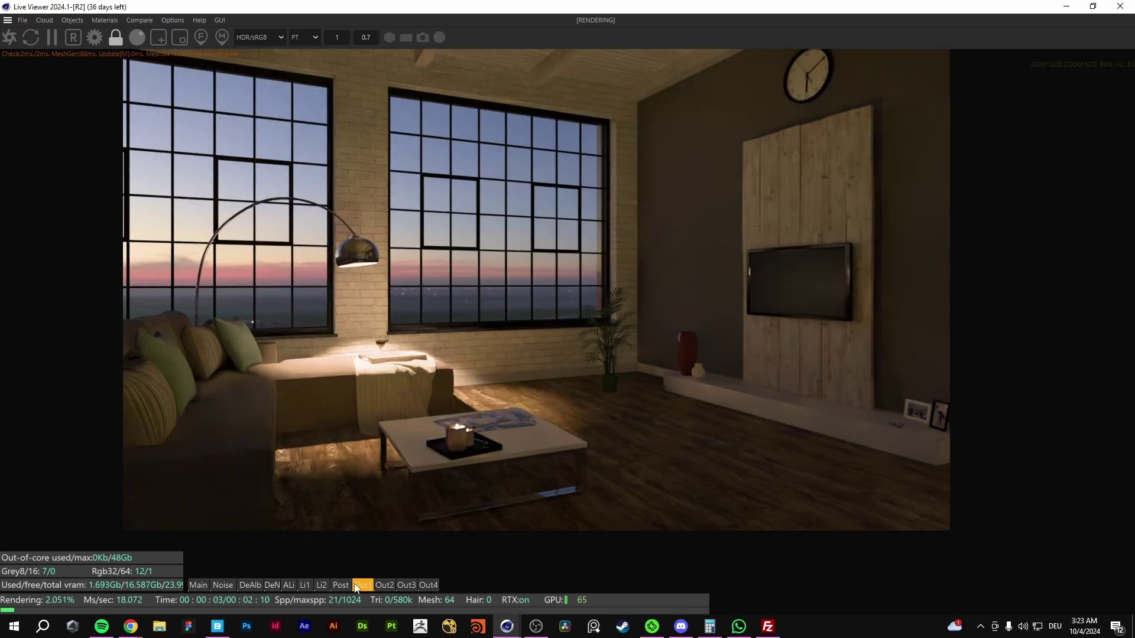
click(272, 585)
click(308, 585)
click(290, 585)
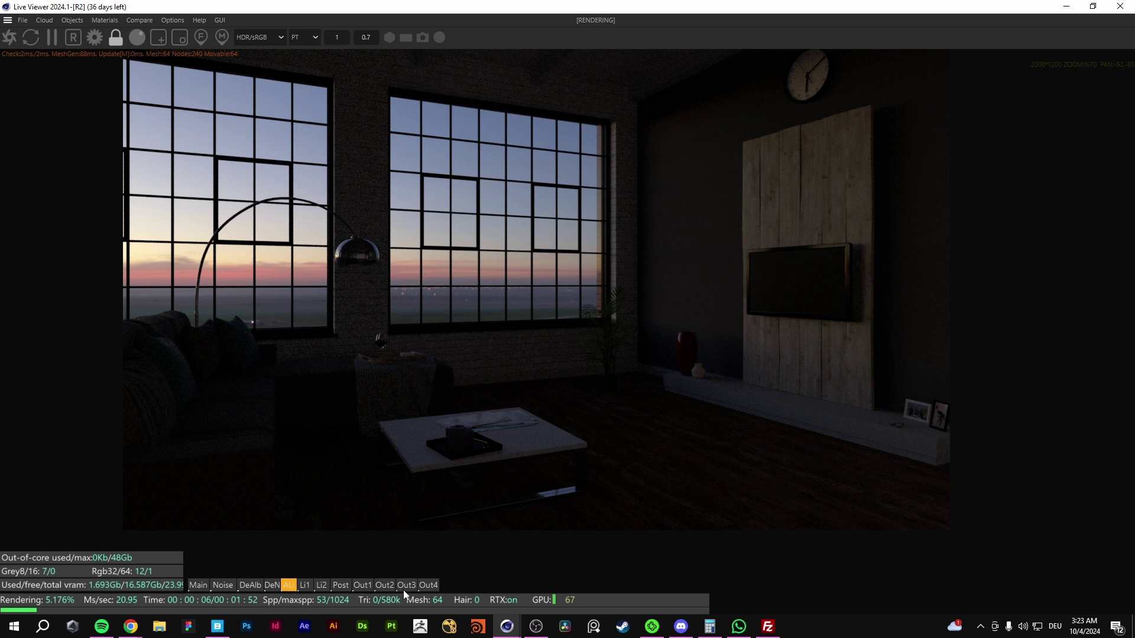
Compare the ambient light pass ALi with the denoised Out2 output AOV, starting from Out1.
click(361, 588)
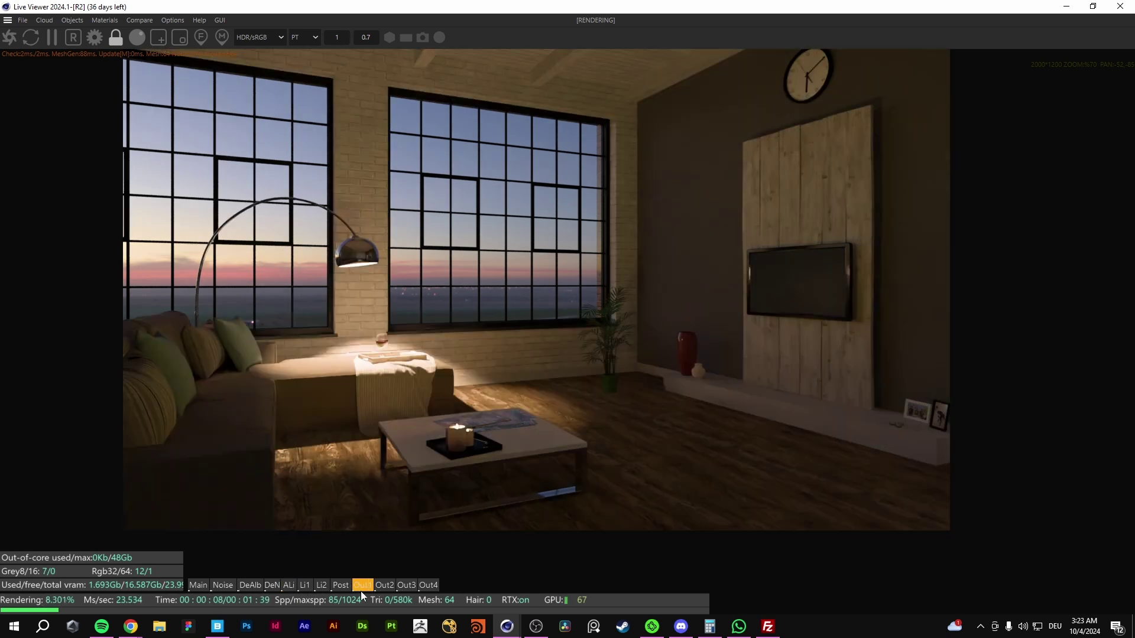
click(383, 585)
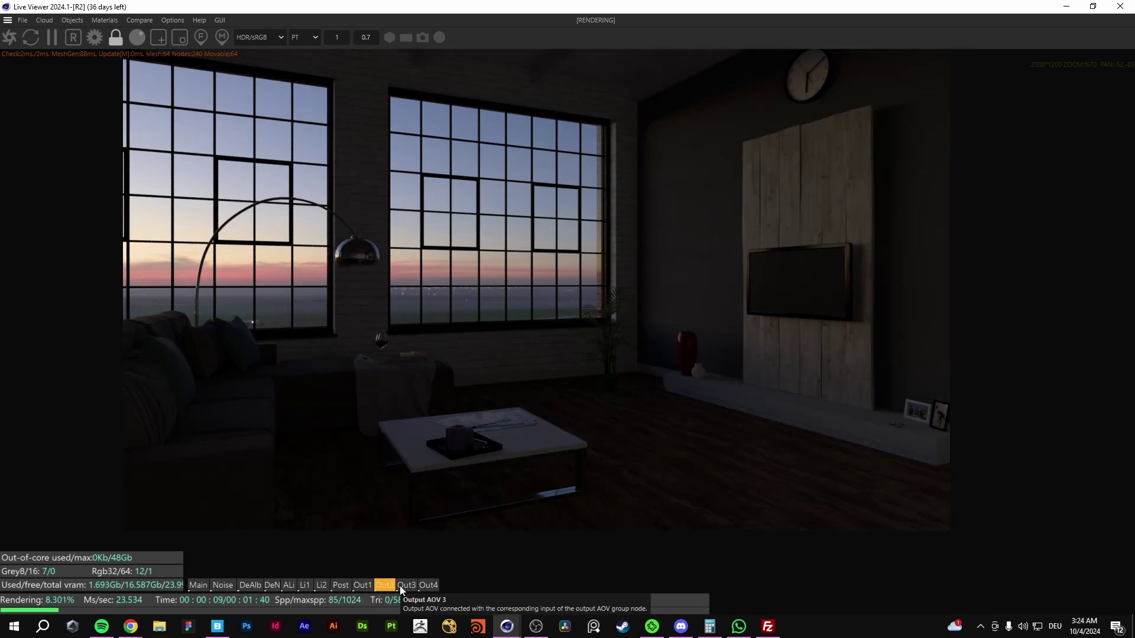
click(290, 585)
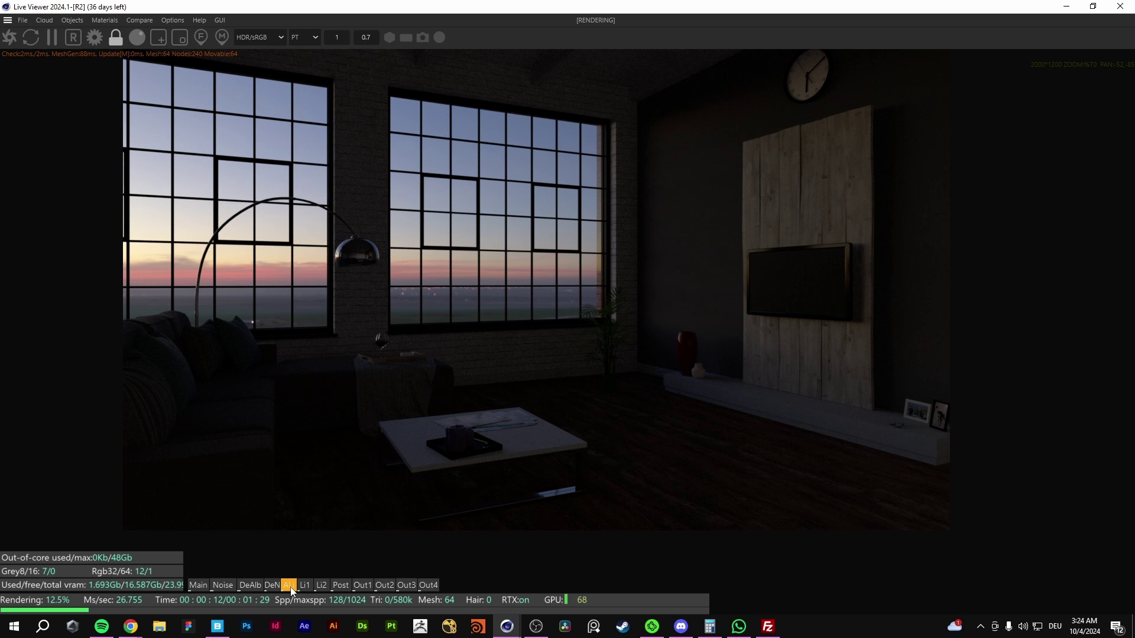
click(385, 588)
Bring the render settings forward and open the demo scene's render AOV graph in the Octane Node Editor.
double_click(659, 3)
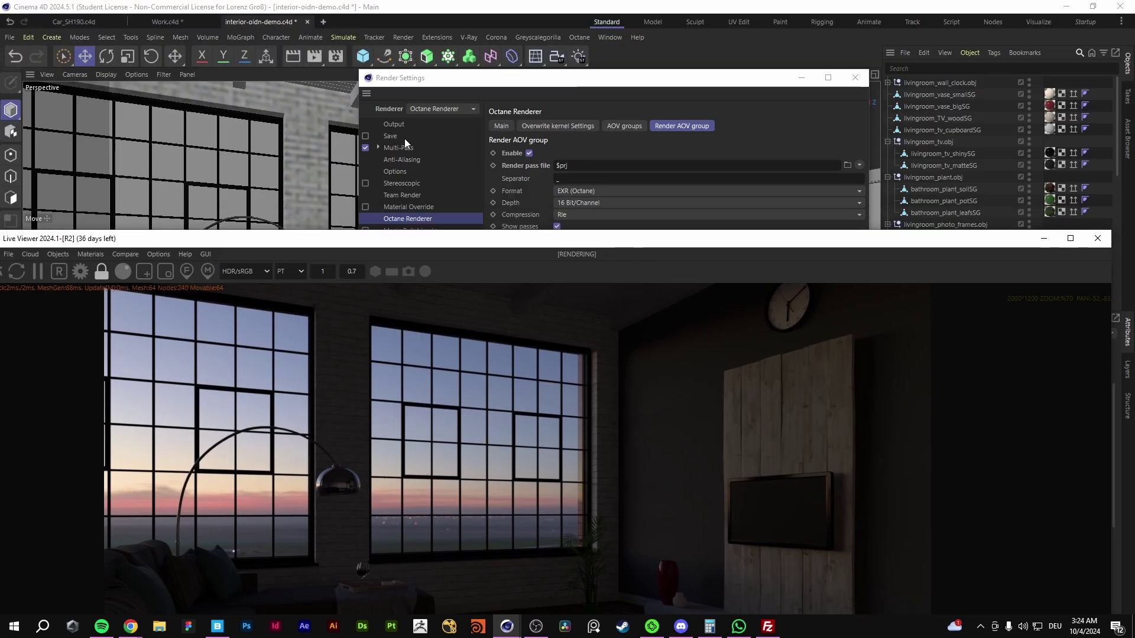
click(338, 60)
click(578, 95)
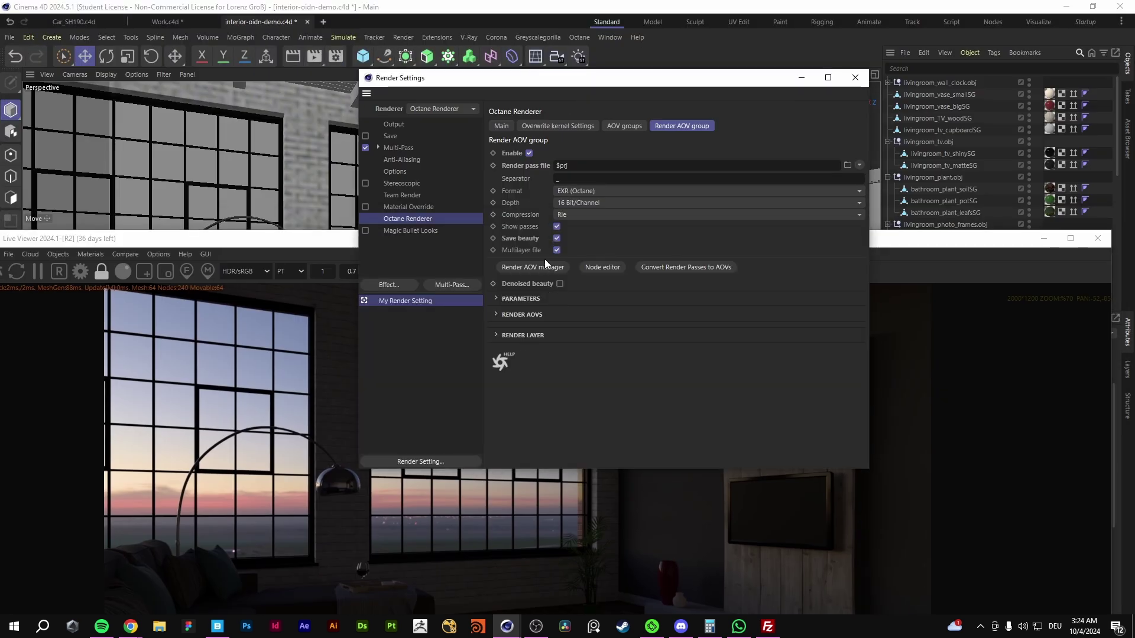
click(530, 267)
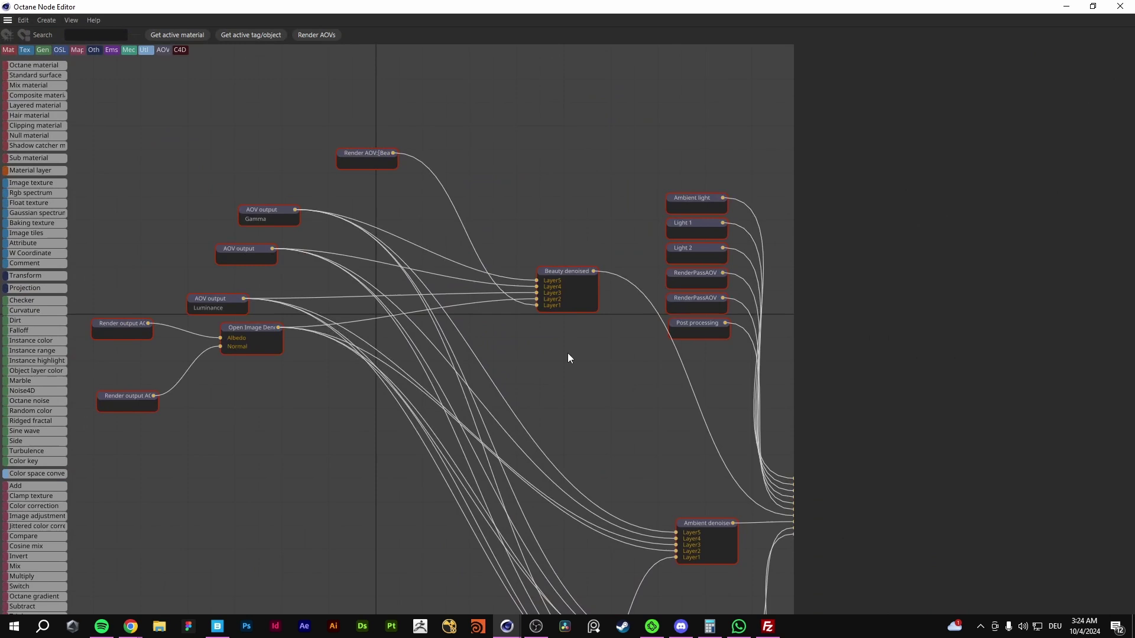
Select the Light1 denoised and Light2 denoised nodes together with the three render output AOV nodes beside them.
middle_drag(696, 506, 684, 361)
scroll(549, 379, up, 3)
drag(358, 275, 728, 511)
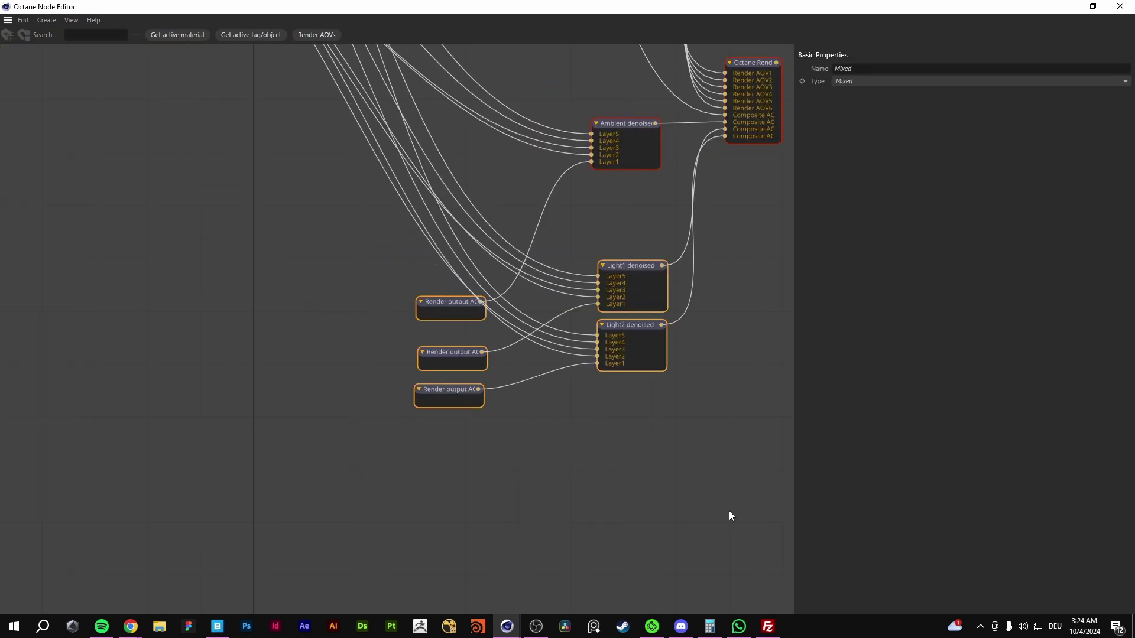
Select the shared AOV output nodes, the Open Image Denoise node and its two render output AOV inputs in the graph.
middle_drag(643, 180, 629, 320)
middle_drag(456, 108, 678, 442)
drag(105, 198, 461, 488)
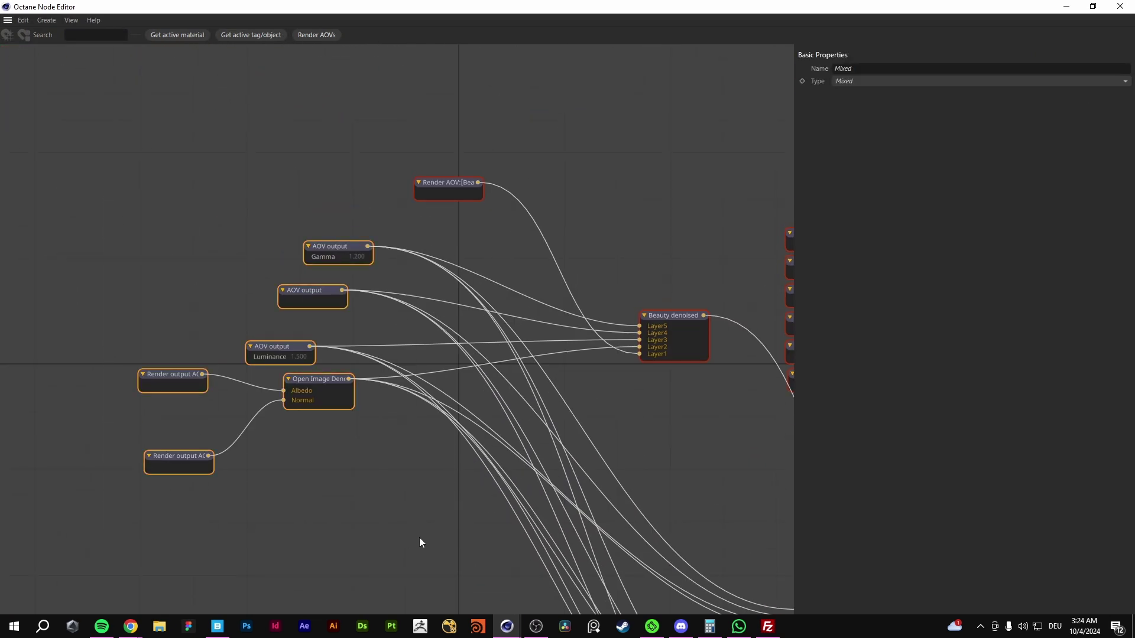
Survey the whole demo AOV graph and show the layers of the Beauty denoised group.
scroll(299, 475, down, 2)
middle_drag(389, 538, 366, 440)
scroll(299, 476, down, 2)
drag(465, 320, 477, 244)
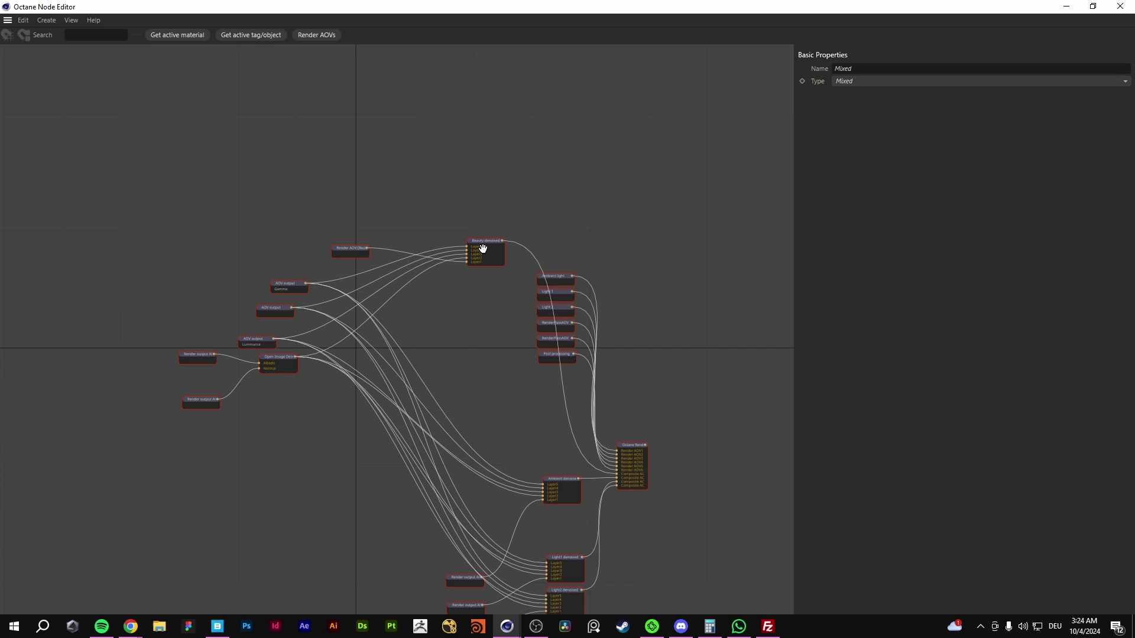
middle_drag(463, 308, 587, 400)
scroll(459, 353, up, 6)
scroll(296, 365, down, 1)
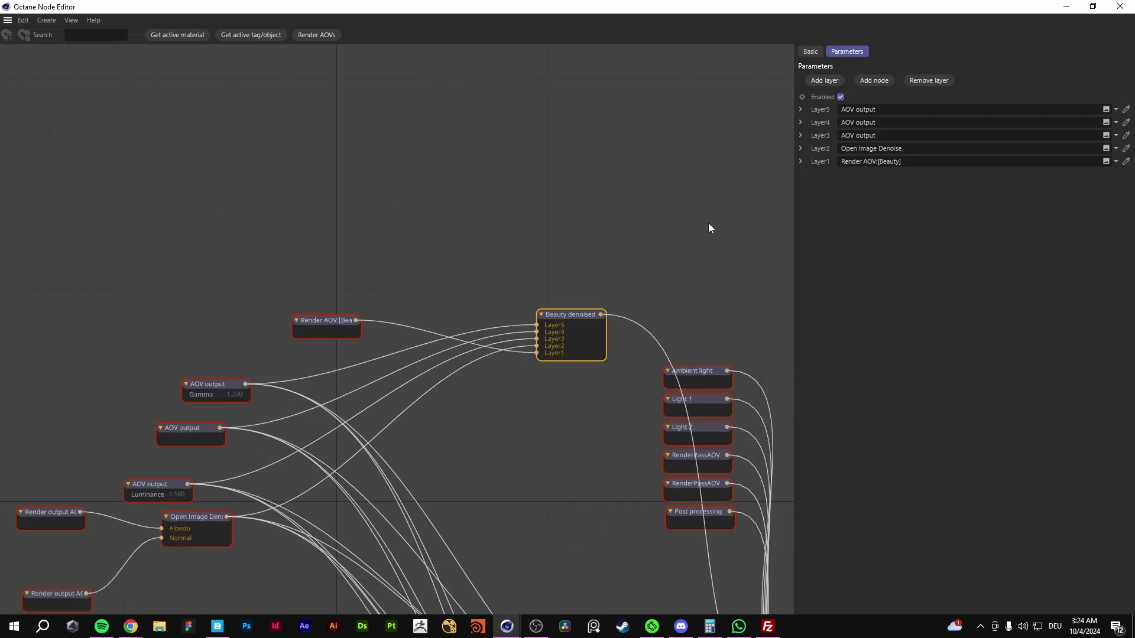
Close the node editor and render settings, switch to the Work.c4d scene, and start its render in a maximized Live Viewer.
click(1119, 6)
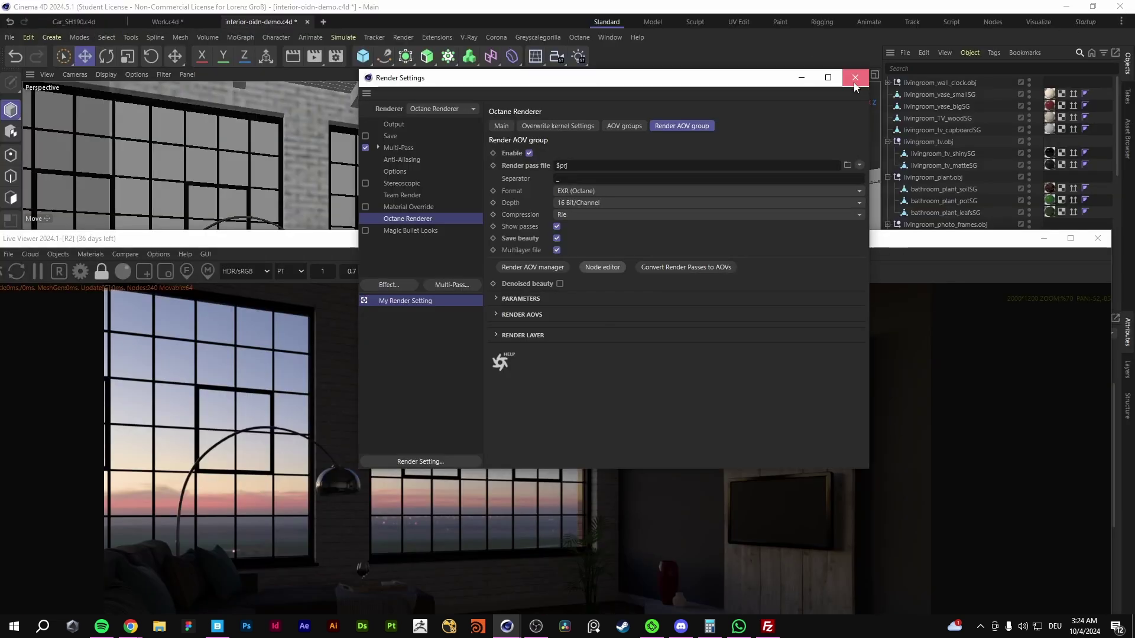
click(861, 76)
click(164, 21)
double_click(254, 241)
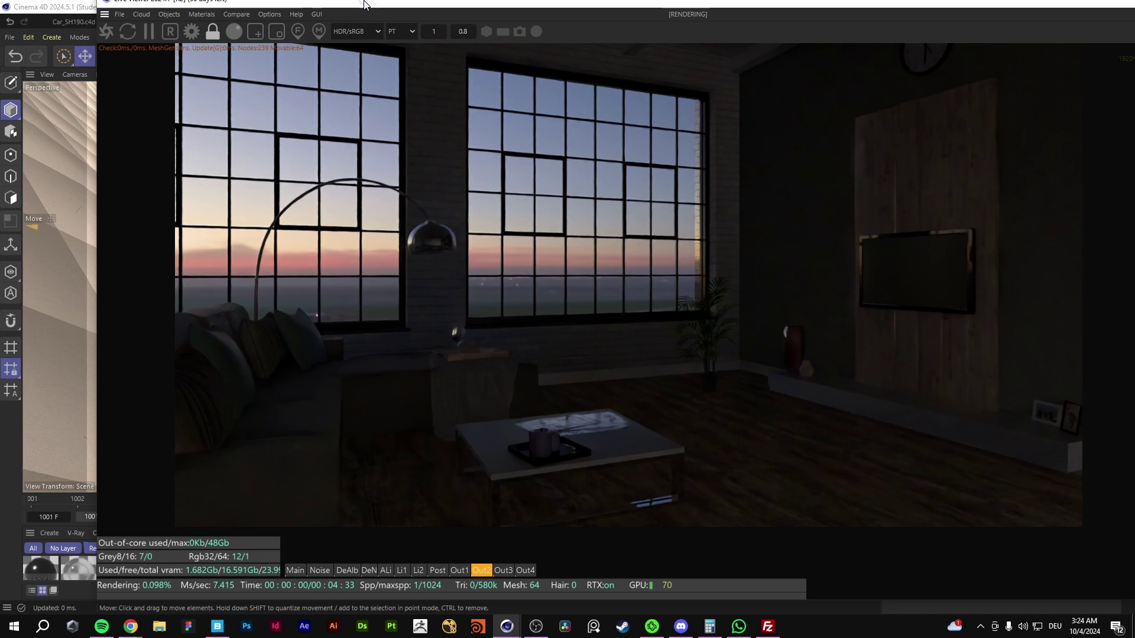
click(10, 38)
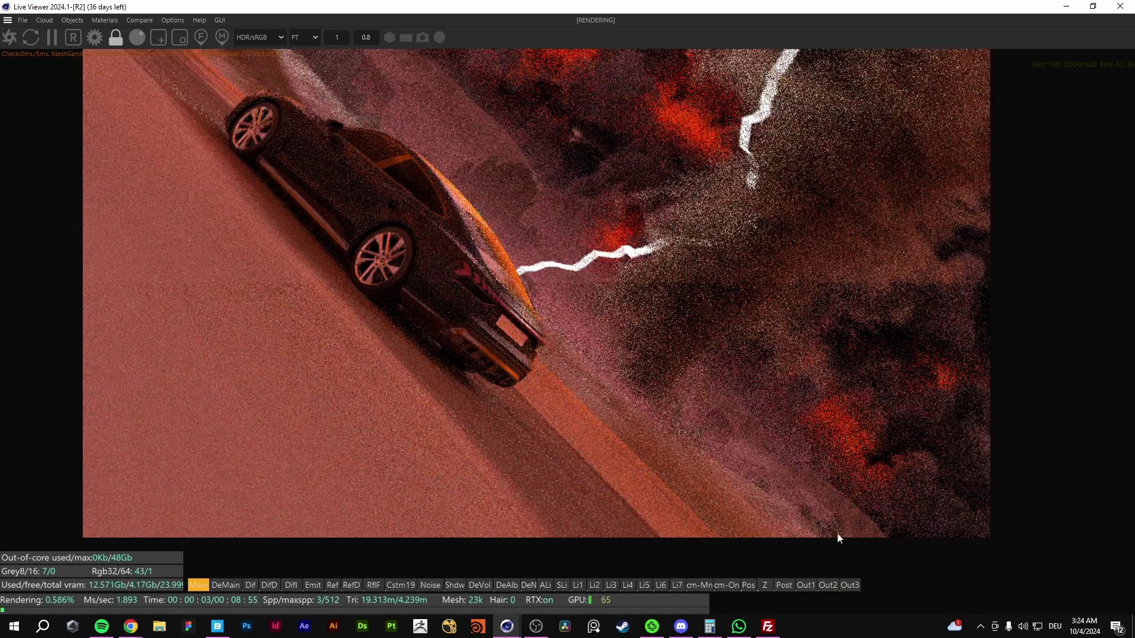
Compare the denoised output AOVs Out1, Out2 and Out3 of the car scene, ending on Out3.
click(807, 585)
click(830, 585)
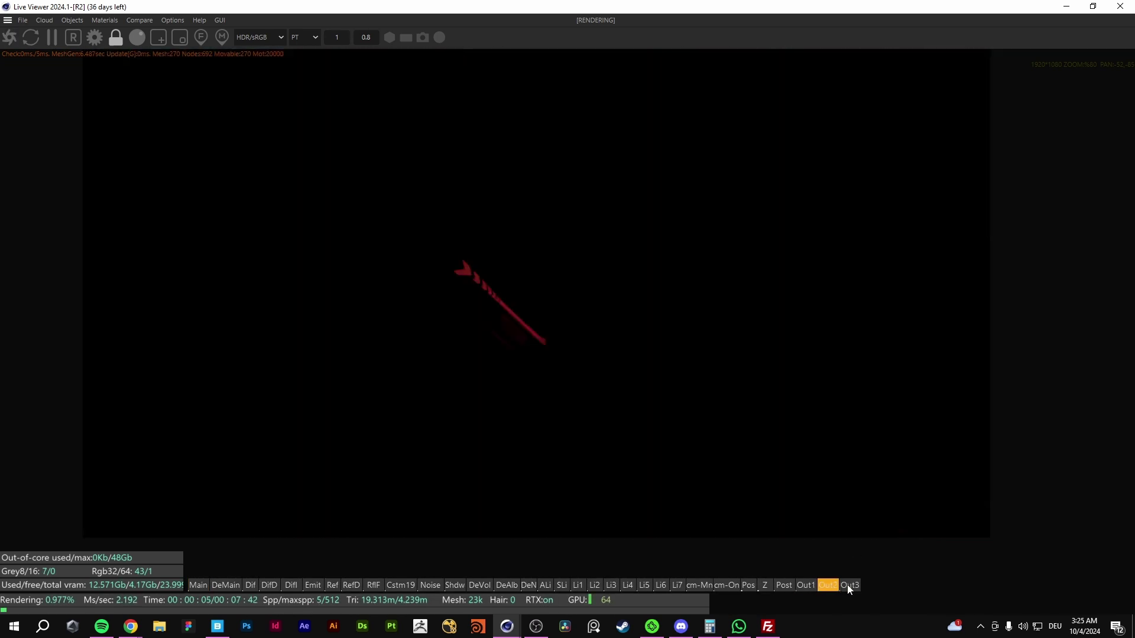
click(849, 585)
click(828, 585)
click(805, 585)
click(827, 585)
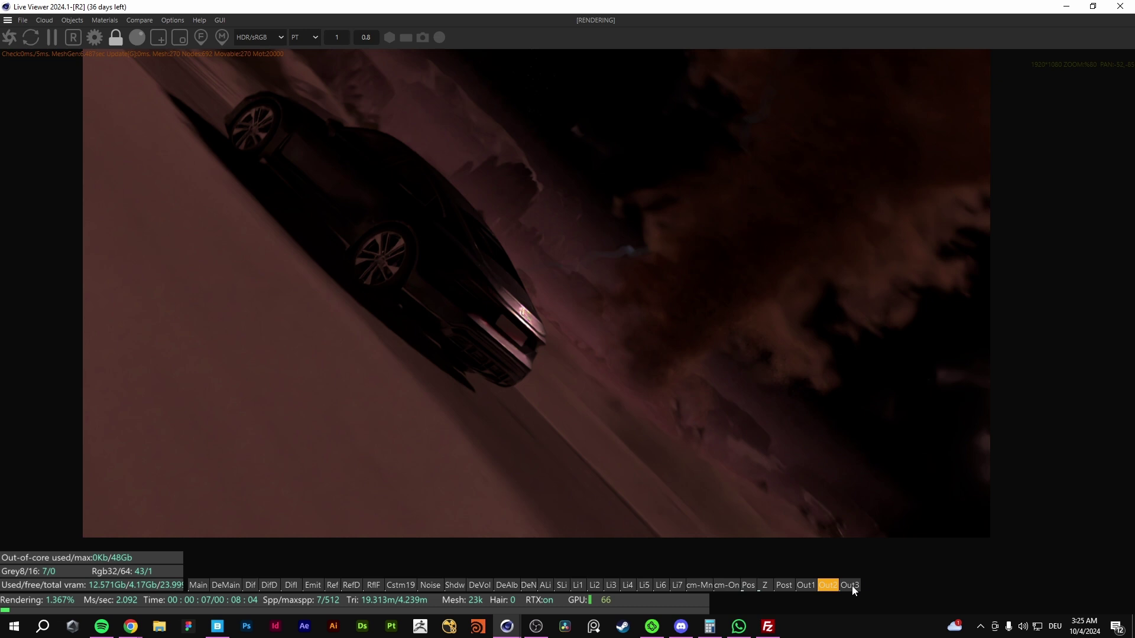
click(850, 585)
drag(611, 5, 588, 208)
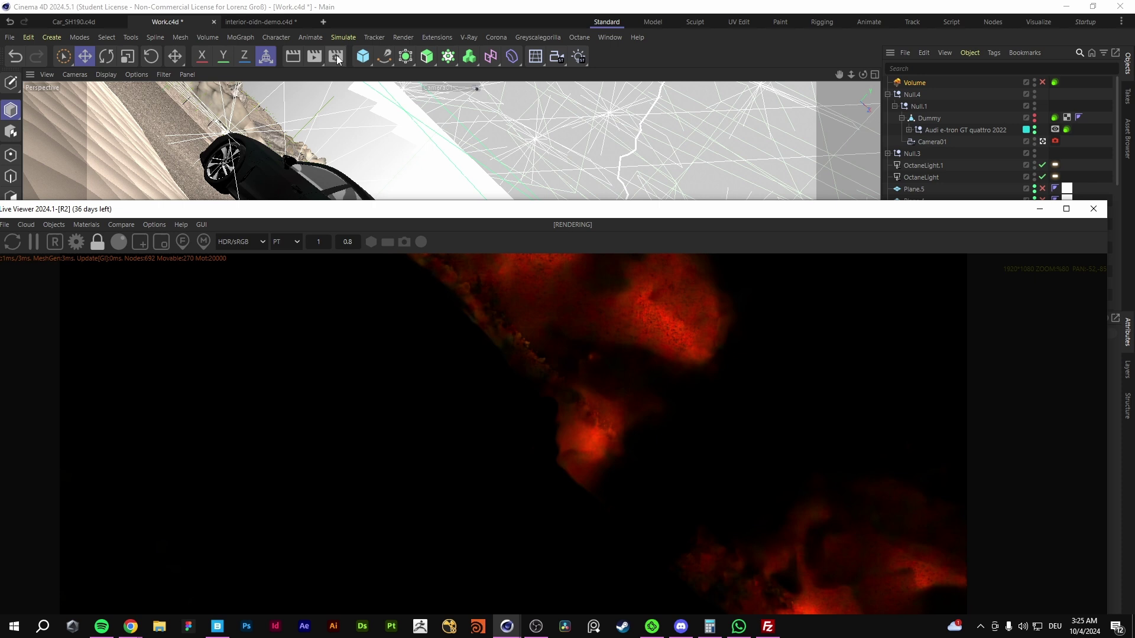
drag(649, 210, 652, 3)
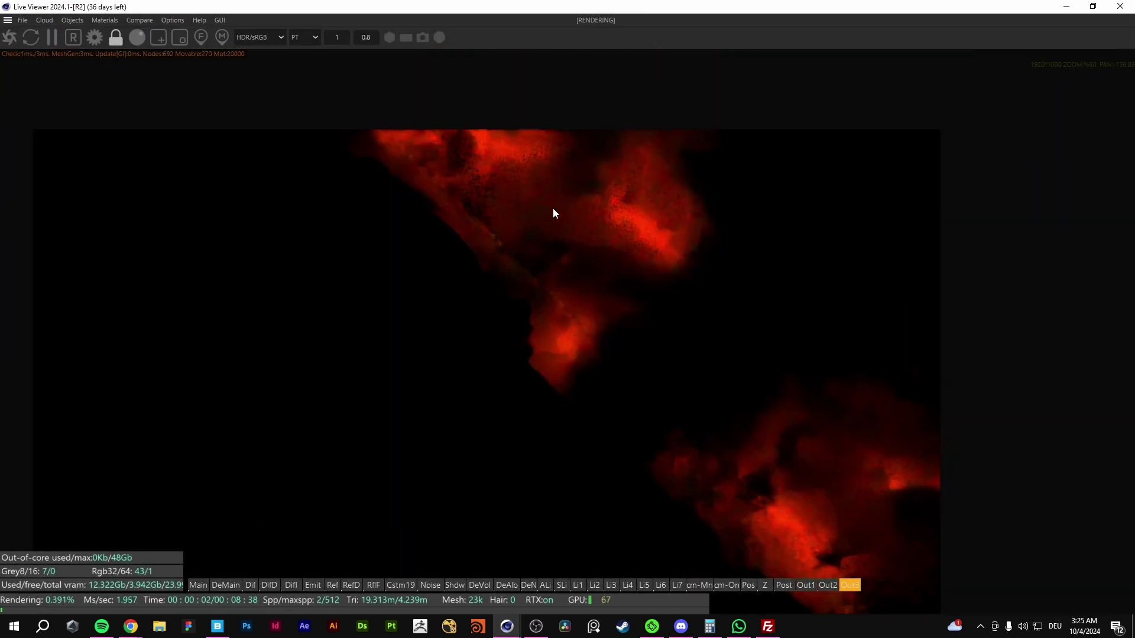
drag(729, 372, 694, 290)
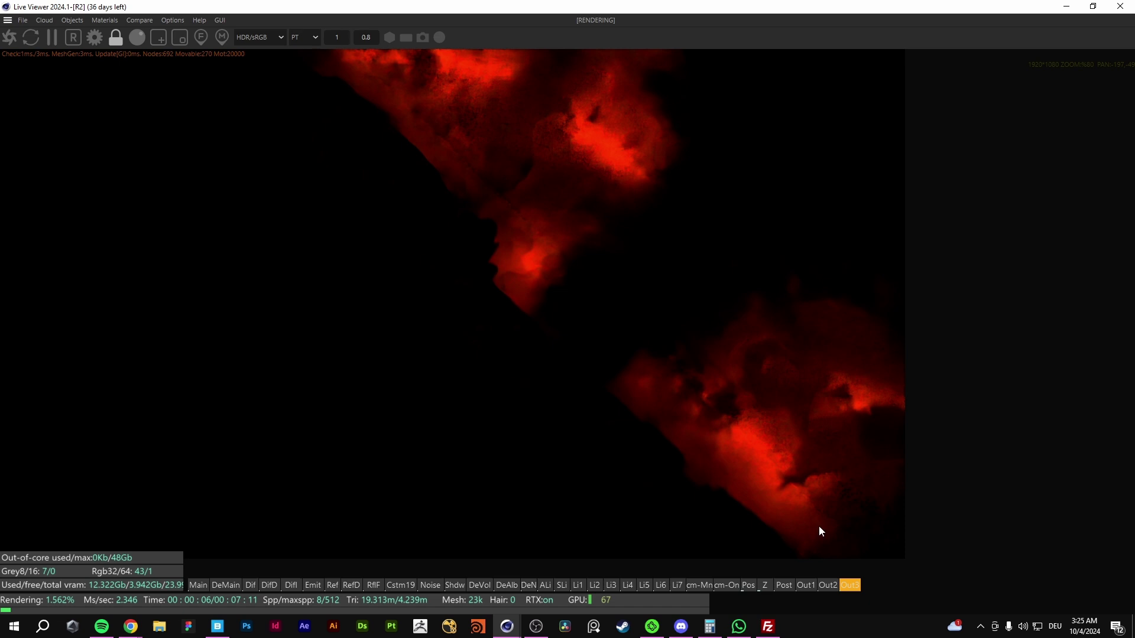
middle_drag(607, 178, 558, 185)
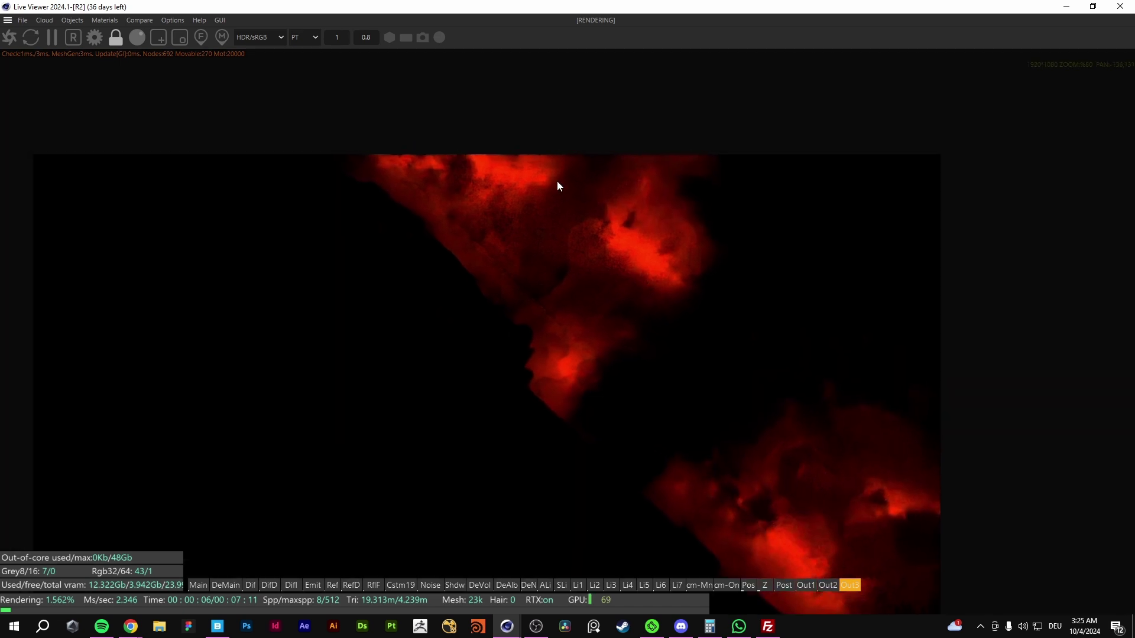
Open the render settings and review the car scene's render AOV list in the Render AOV Manager.
drag(586, 6, 614, 189)
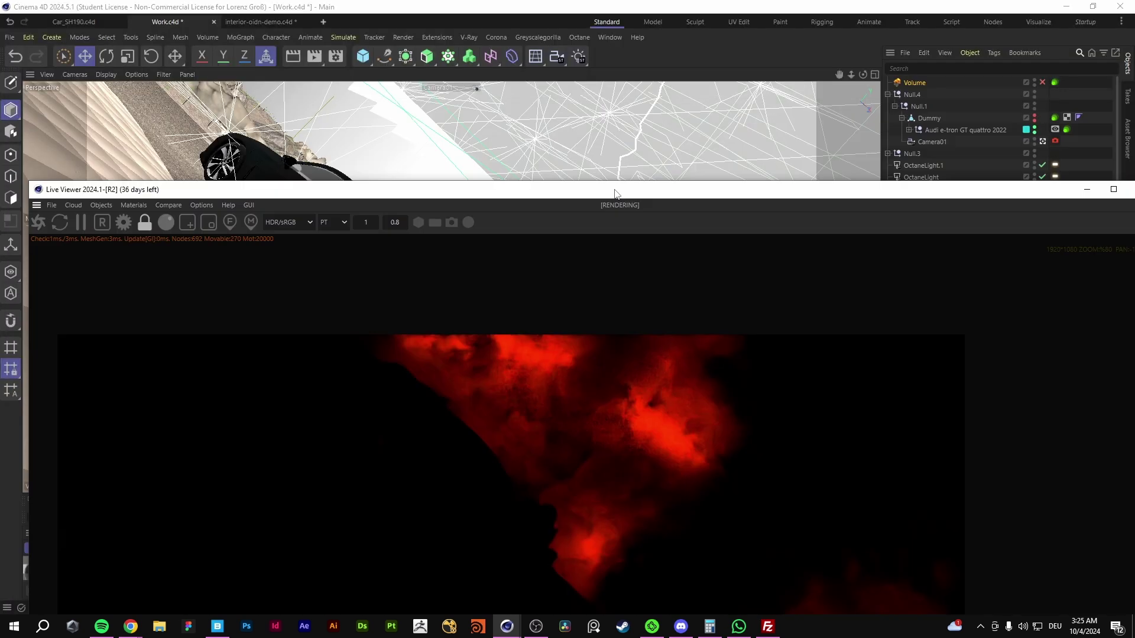
click(335, 56)
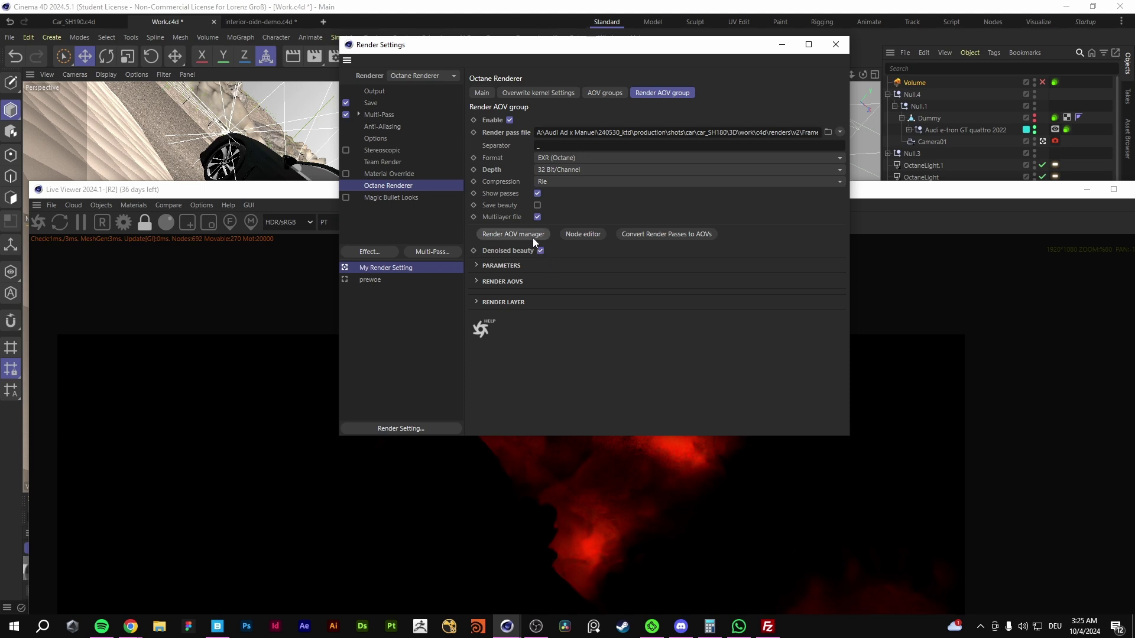
click(530, 236)
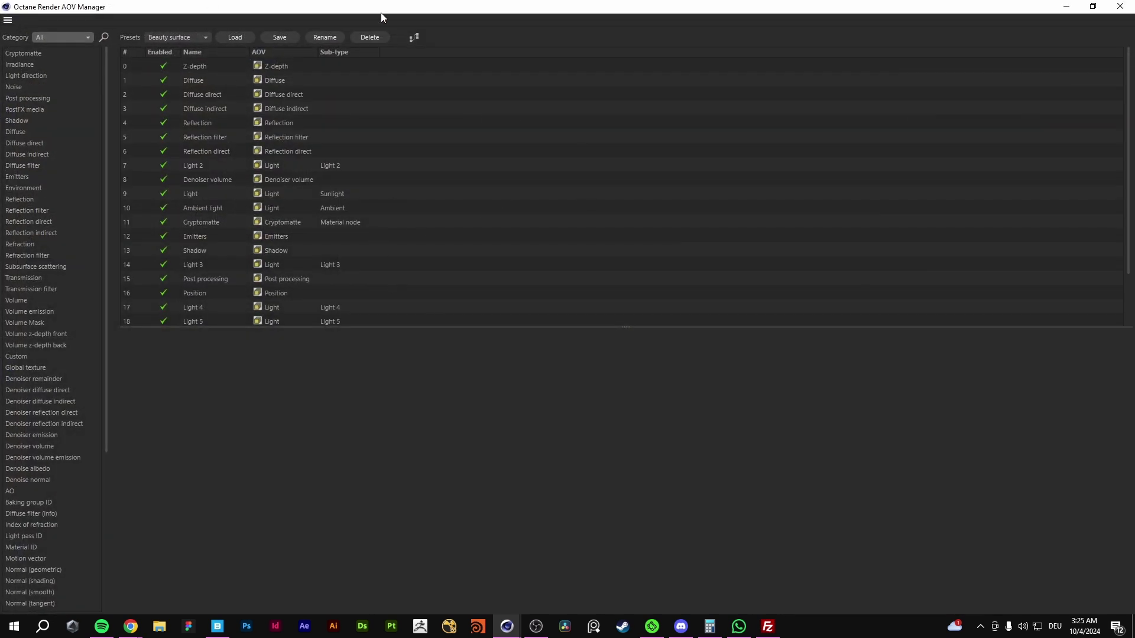
double_click(396, 4)
drag(189, 190, 351, 133)
scroll(581, 243, down, 5)
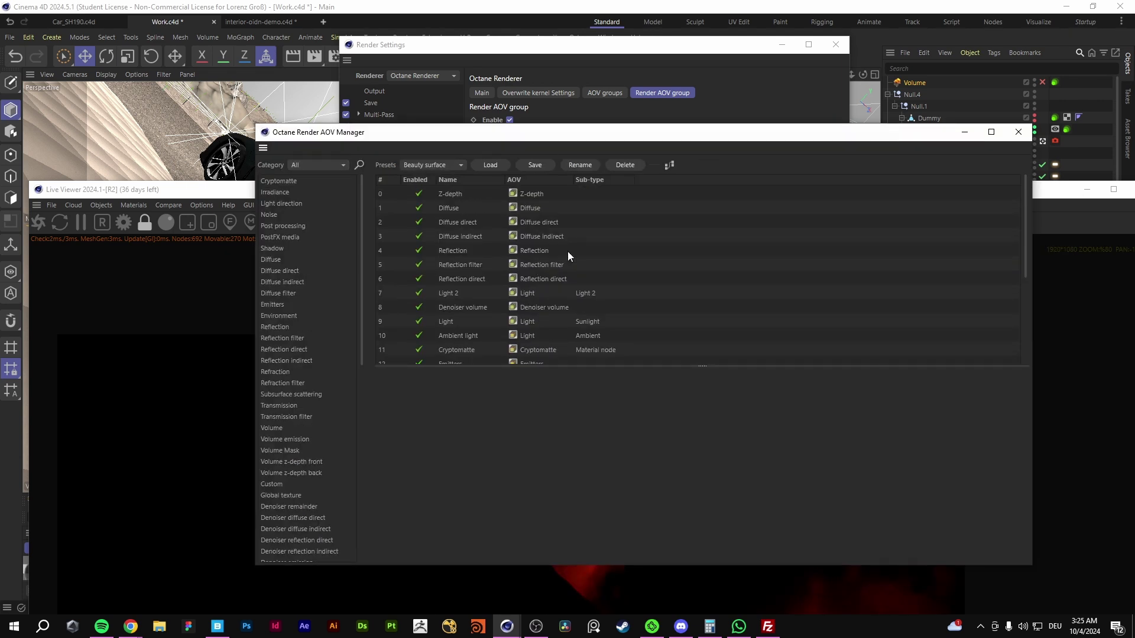
Search the available AOVs for "light" and inspect the Light 4 and Light 5 render AOV entries.
click(359, 166)
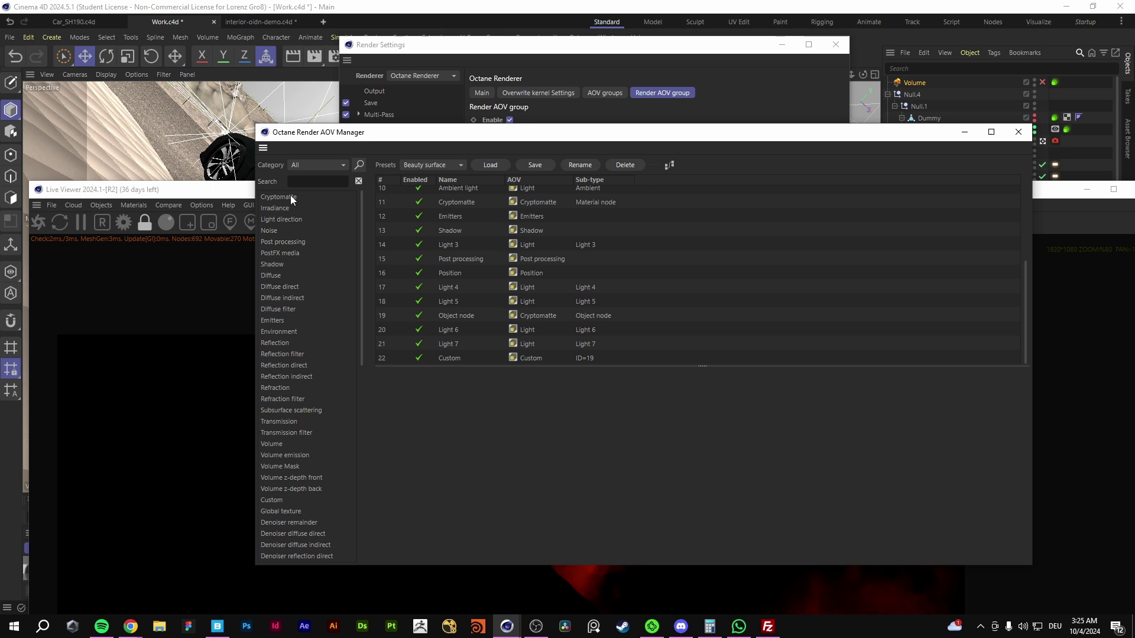
click(293, 183)
text(light)
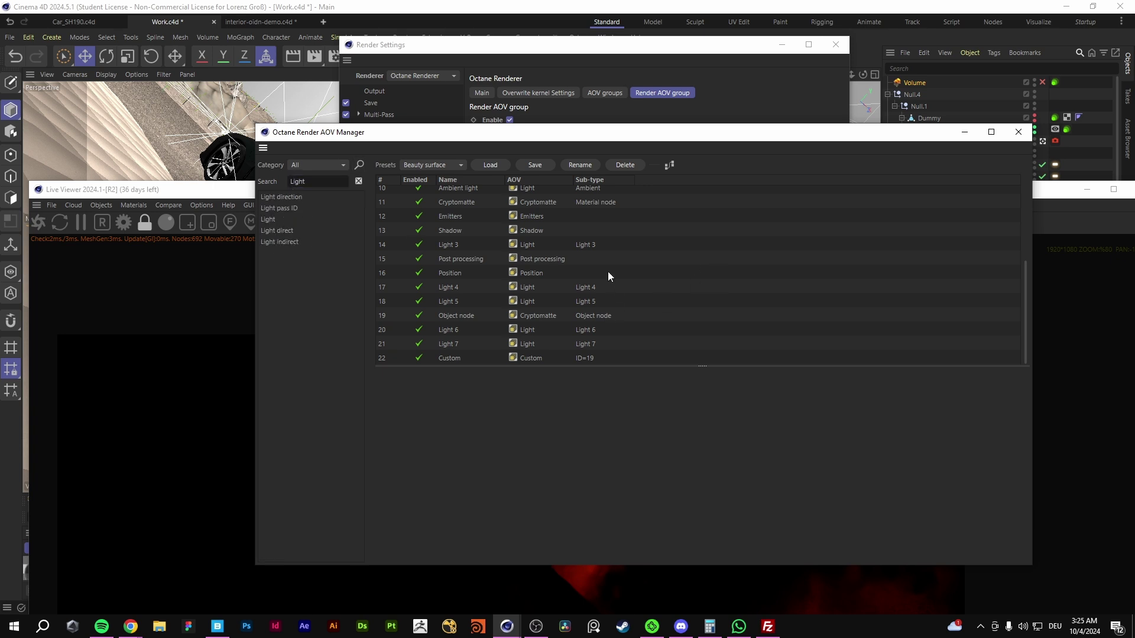
click(593, 287)
click(593, 300)
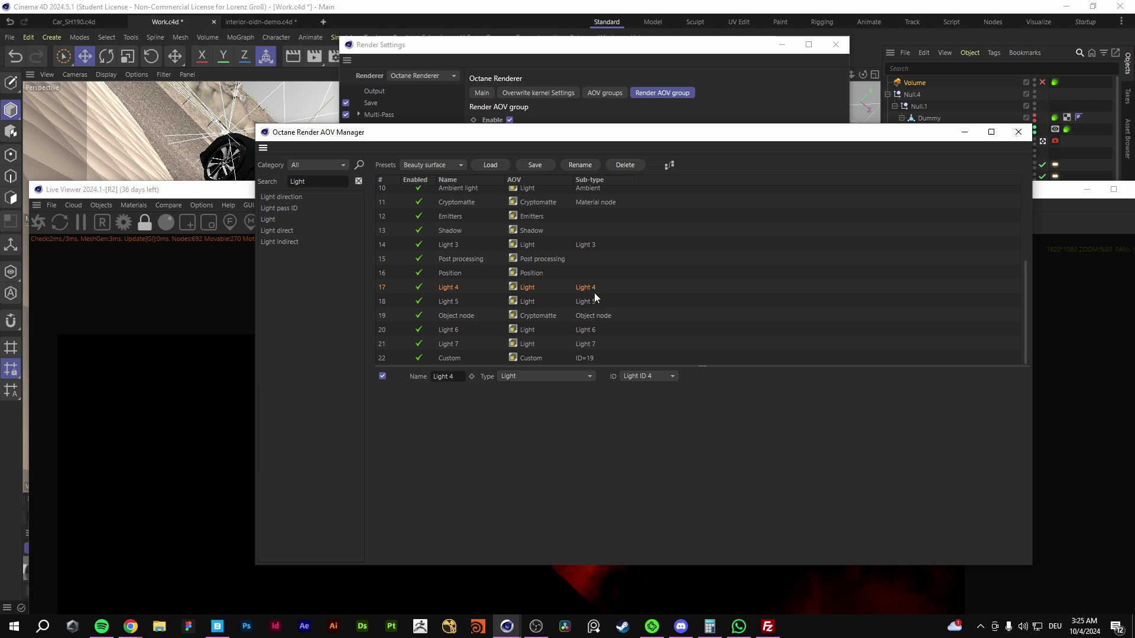
Close the AOV manager and check the light pass ID in OctaneLight.1's light tag.
click(1017, 132)
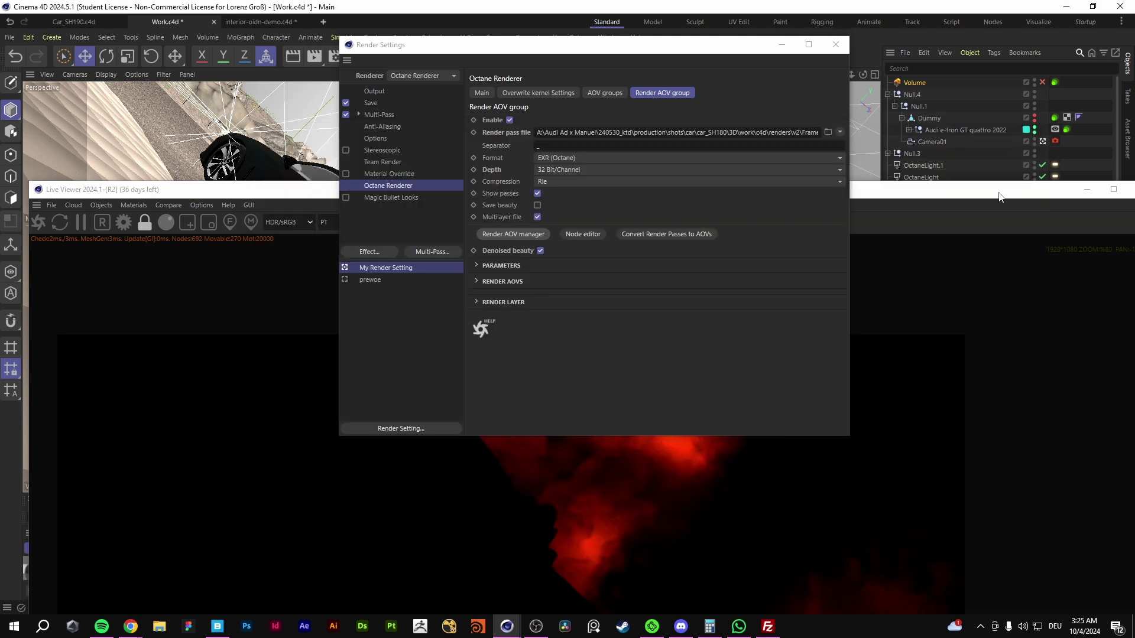
click(1112, 189)
scroll(984, 590, down, 3)
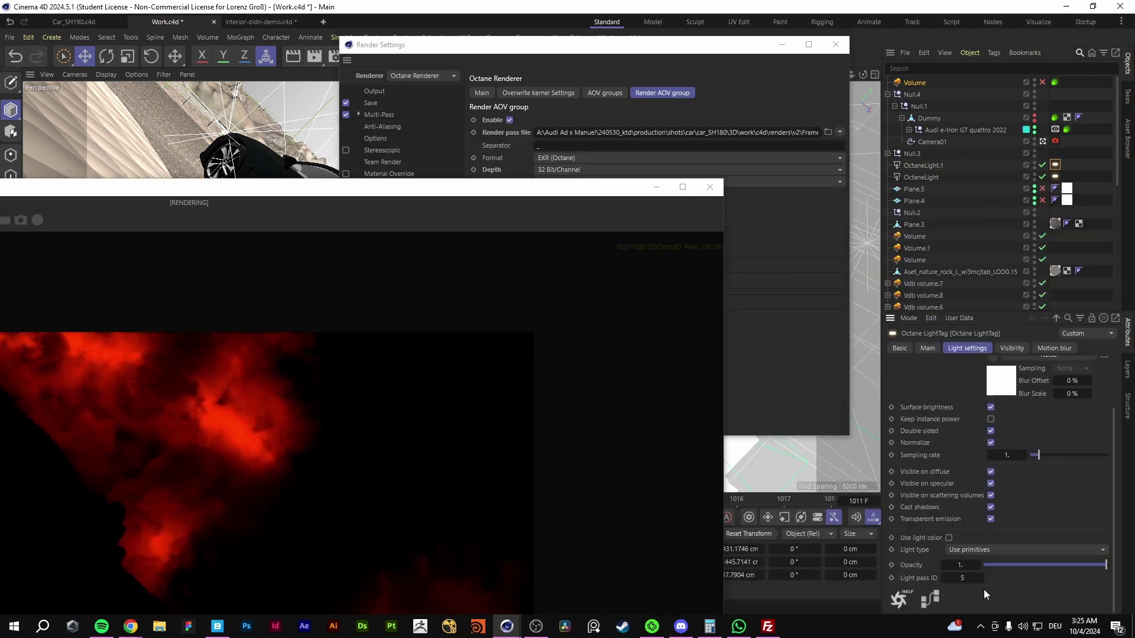
Return to the render settings and open the car scene's render AOV graph in the Octane Node Editor.
click(726, 62)
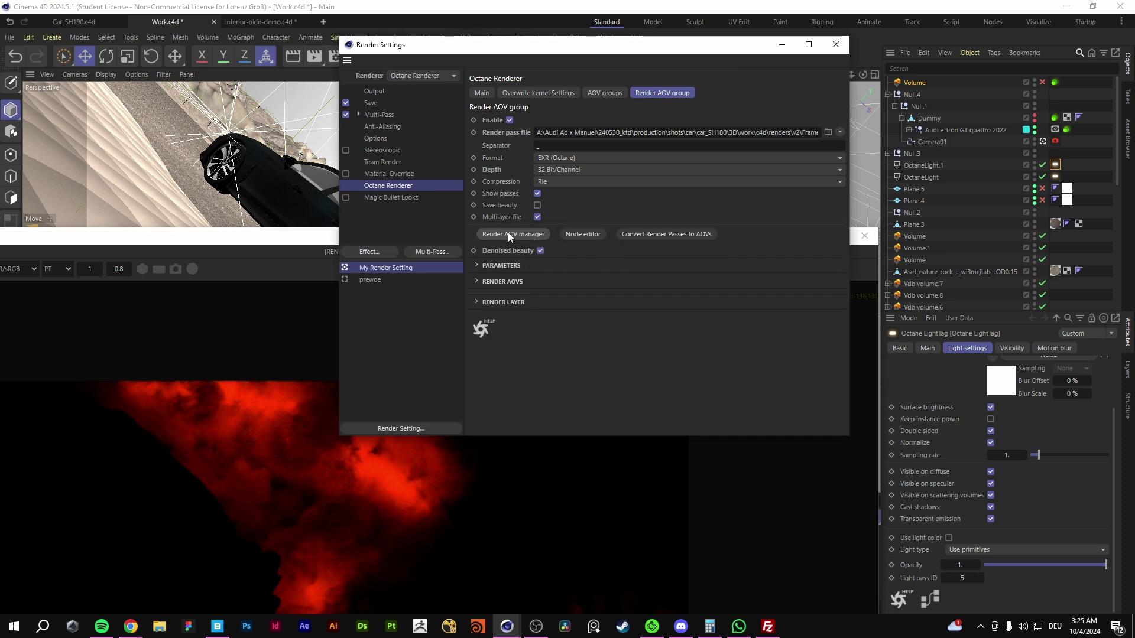
click(513, 234)
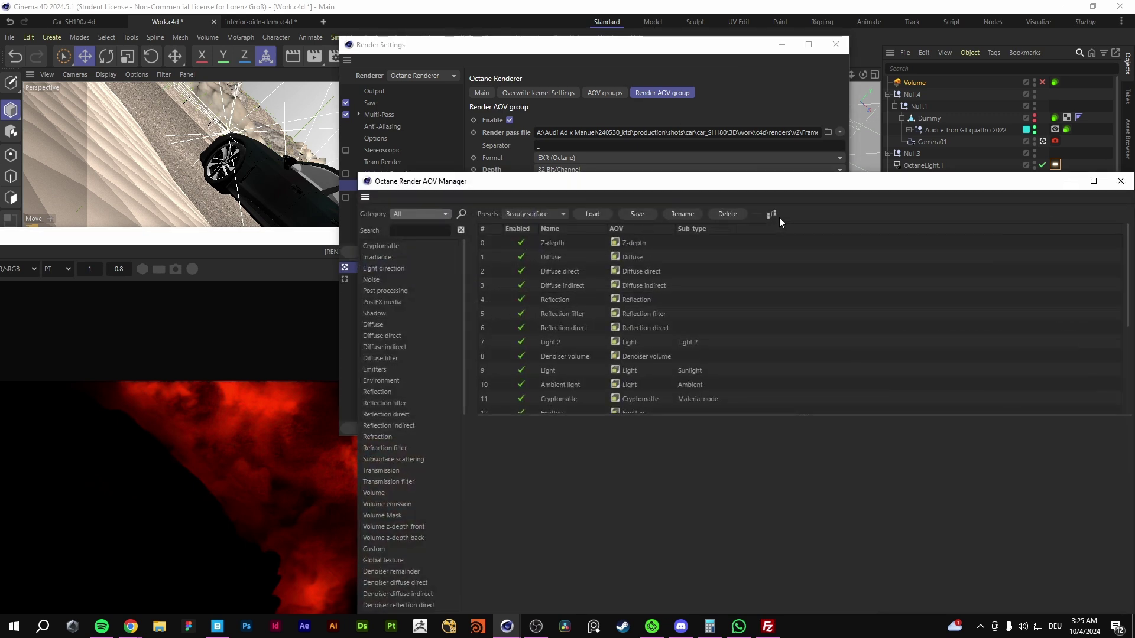
click(771, 214)
drag(650, 180, 640, 336)
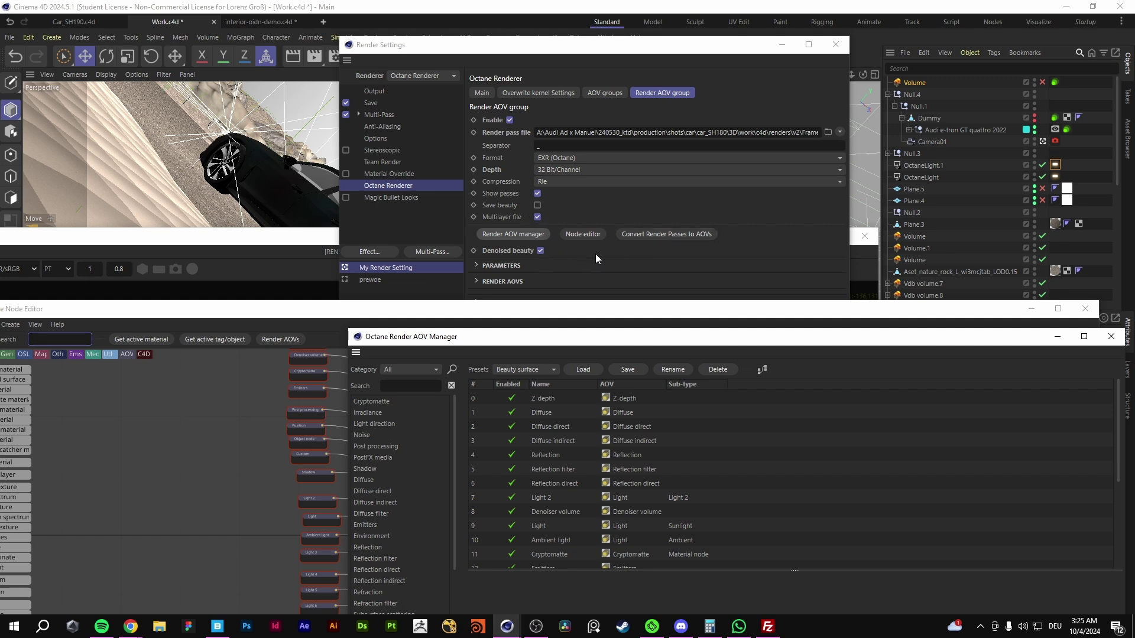
click(583, 234)
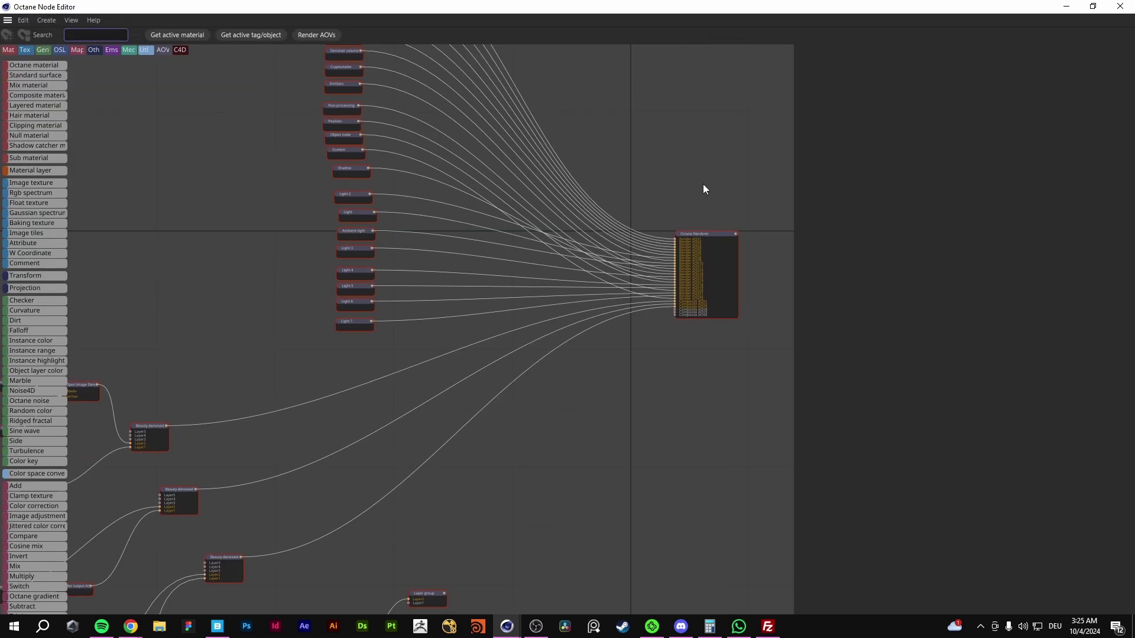
Add two new inputs to the AOV groups of the Octane Renderer node.
click(578, 285)
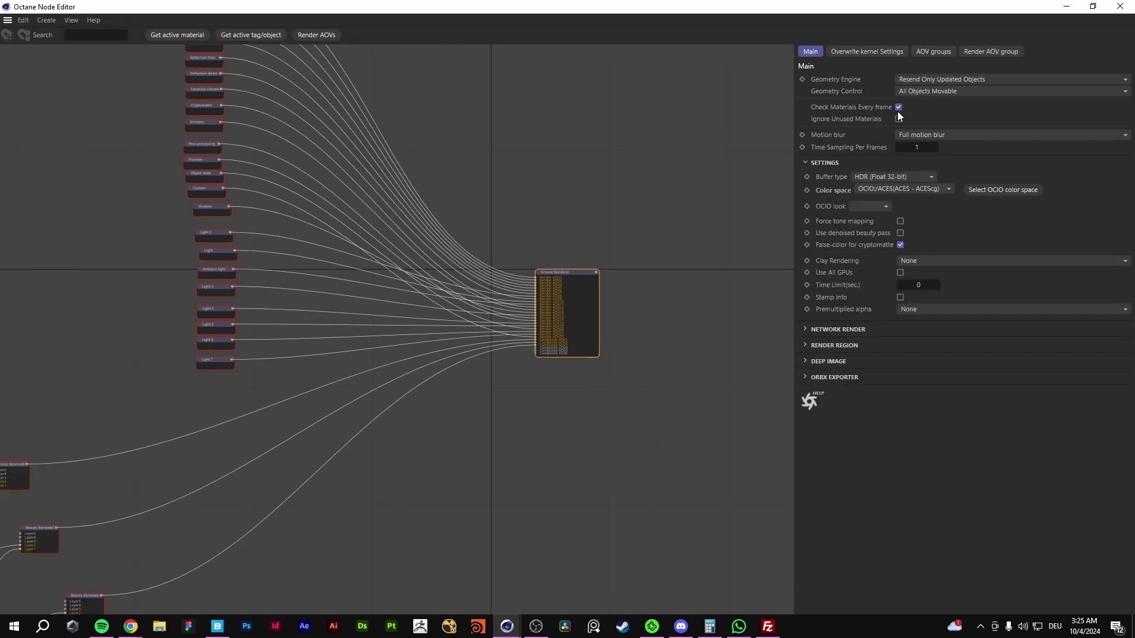
click(993, 52)
click(932, 53)
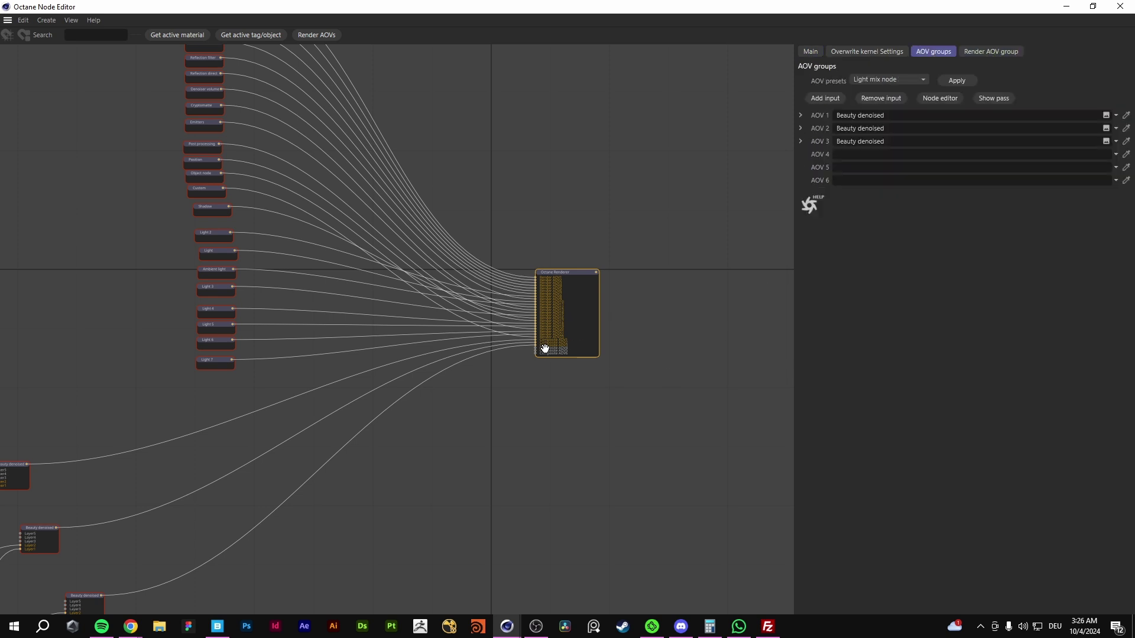
scroll(552, 380, up, 5)
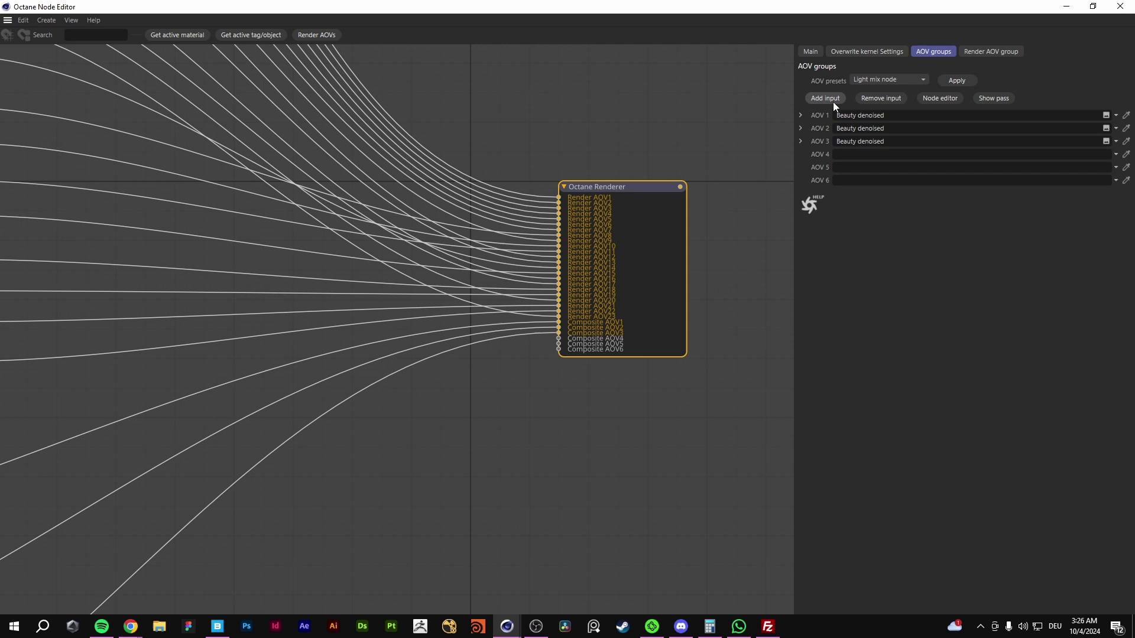
click(827, 99)
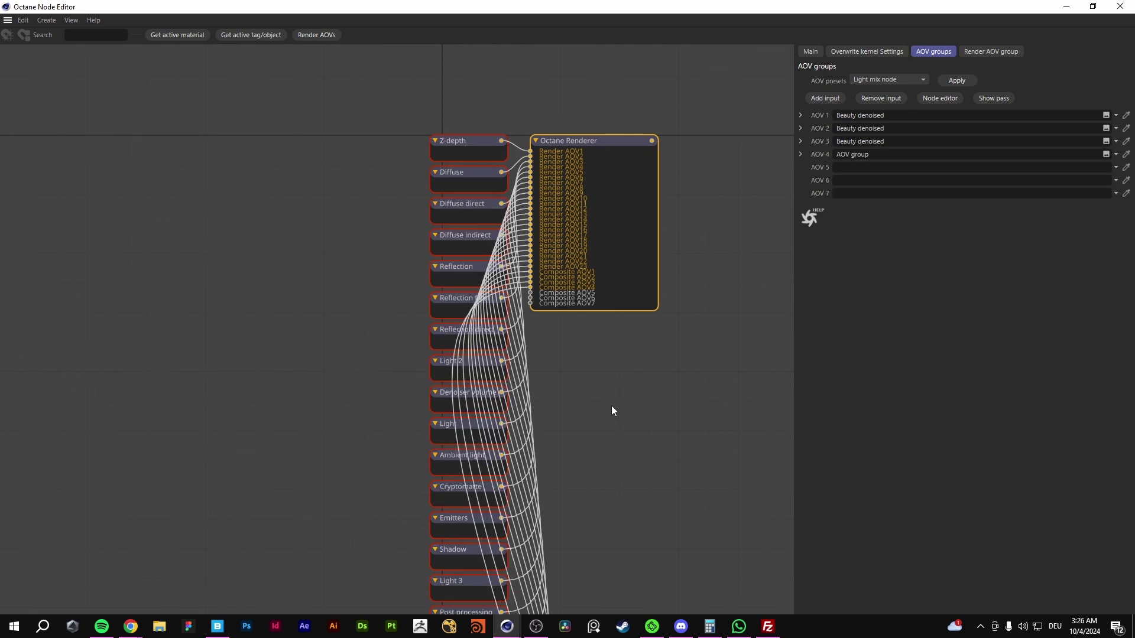
click(817, 100)
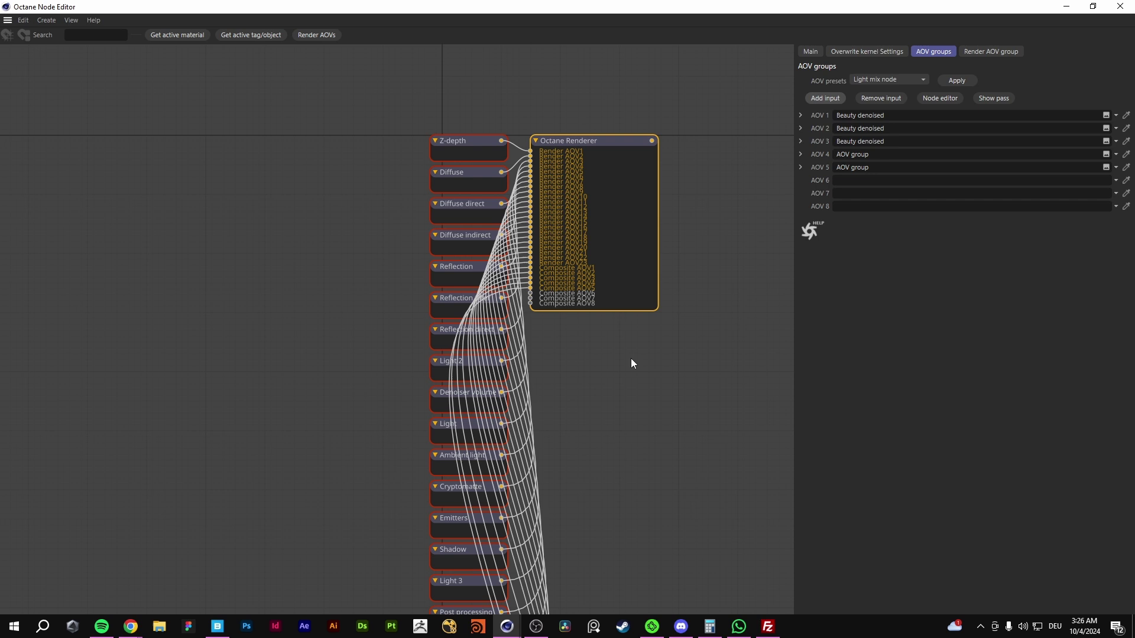
Select the whole column of render AOV nodes and move it farther left of the Octane Renderer node.
scroll(630, 358, down, 4)
drag(447, 185, 575, 583)
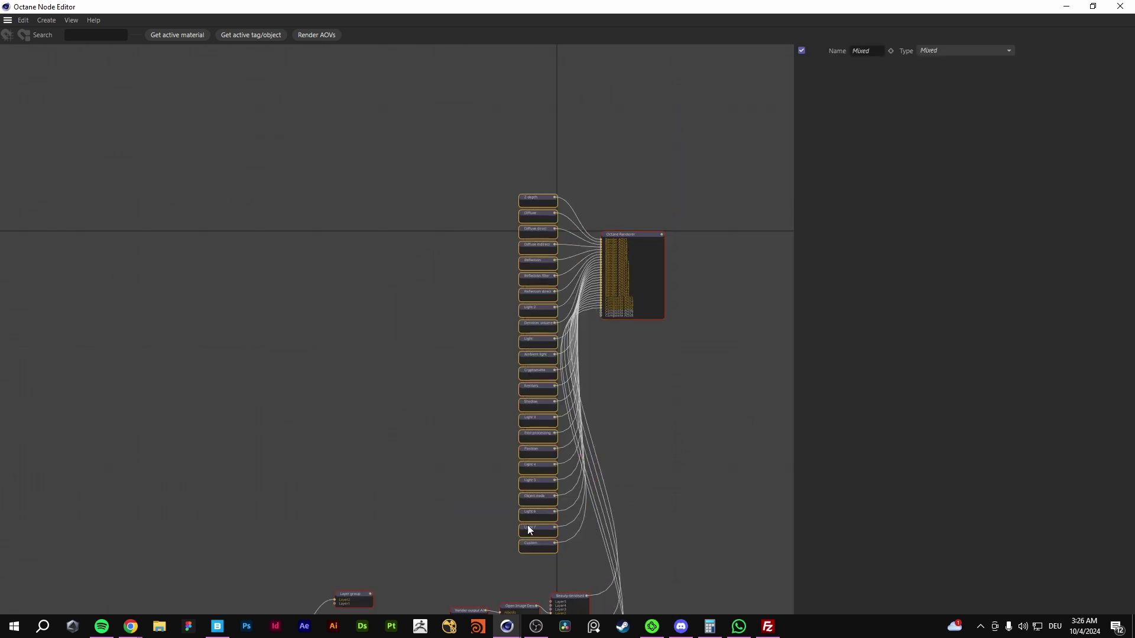
drag(527, 524, 307, 228)
Move the Beauty denoised and AOV group nodes, together with their denoiser and render output AOV inputs, down and left.
middle_drag(460, 582, 455, 412)
scroll(455, 412, down, 5)
middle_drag(464, 482, 454, 419)
scroll(455, 416, up, 6)
middle_drag(478, 226, 484, 284)
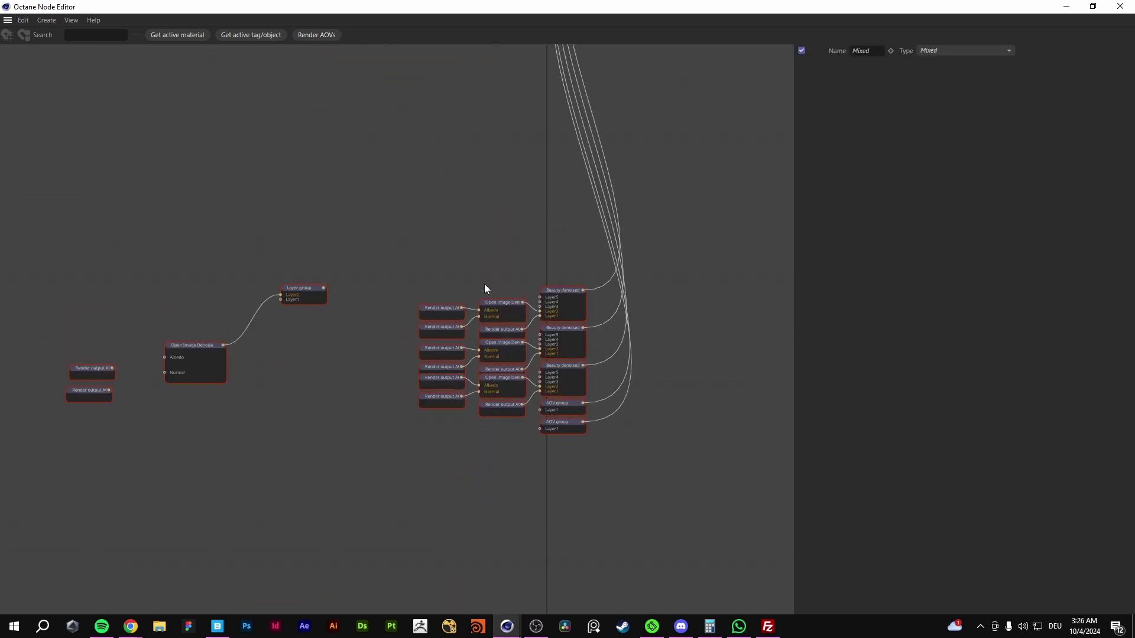
drag(380, 274, 634, 525)
drag(569, 303, 466, 422)
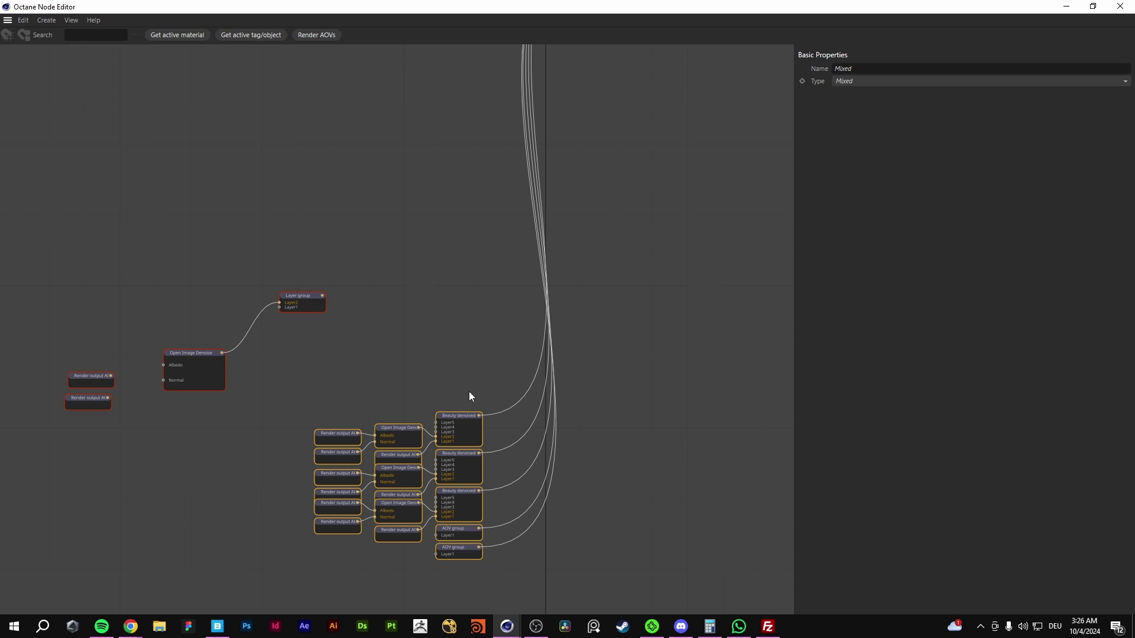
Add a Layer group node below the render AOV column, beside the Octane Renderer node, and give it a second layer.
click(455, 416)
middle_drag(455, 417, 418, 230)
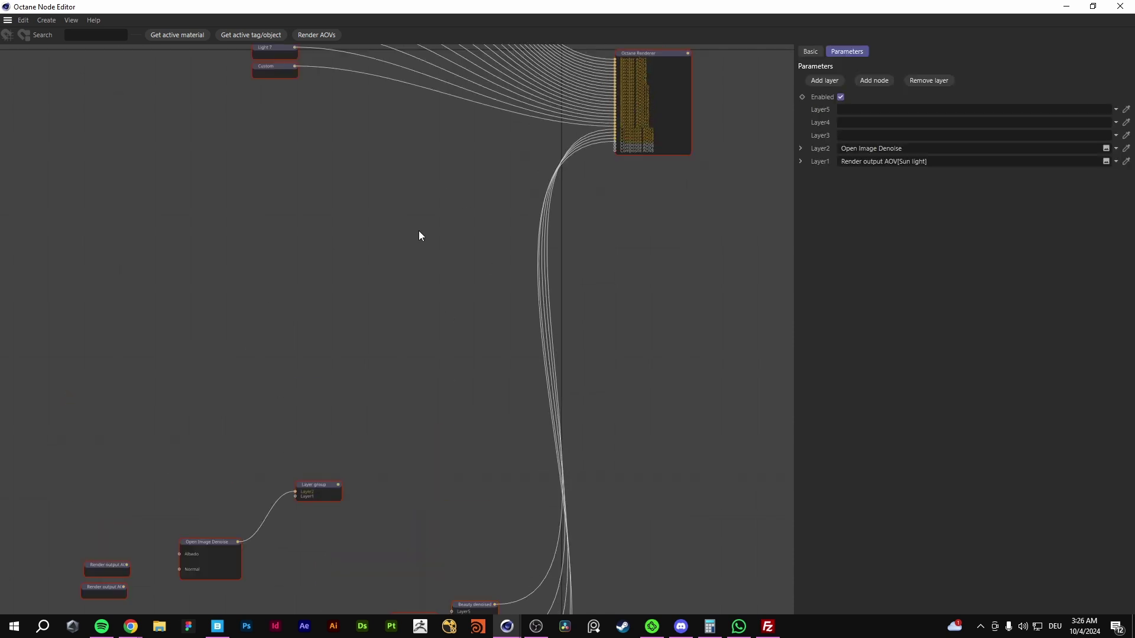
text(cLAYER)
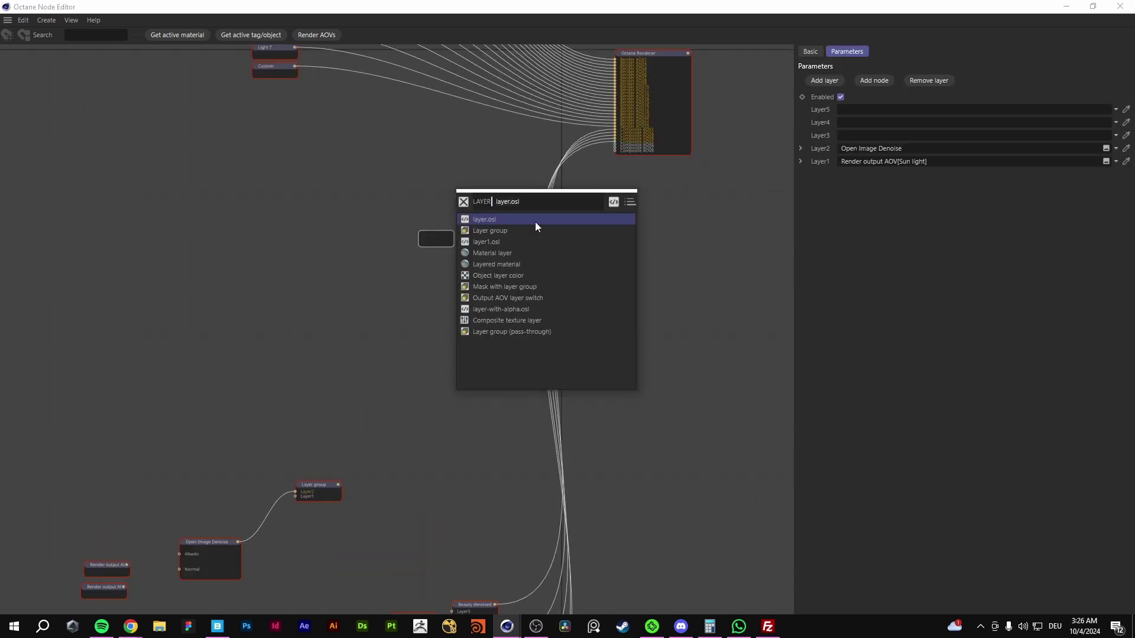
click(506, 230)
scroll(446, 237, up, 5)
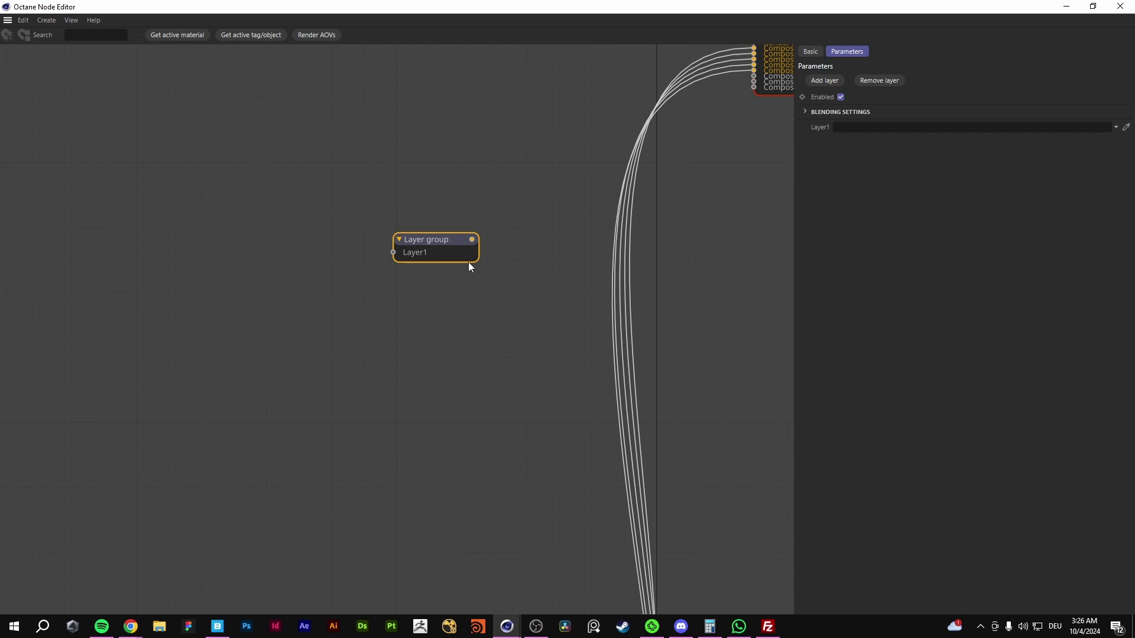
drag(473, 261, 494, 298)
scroll(513, 283, down, 4)
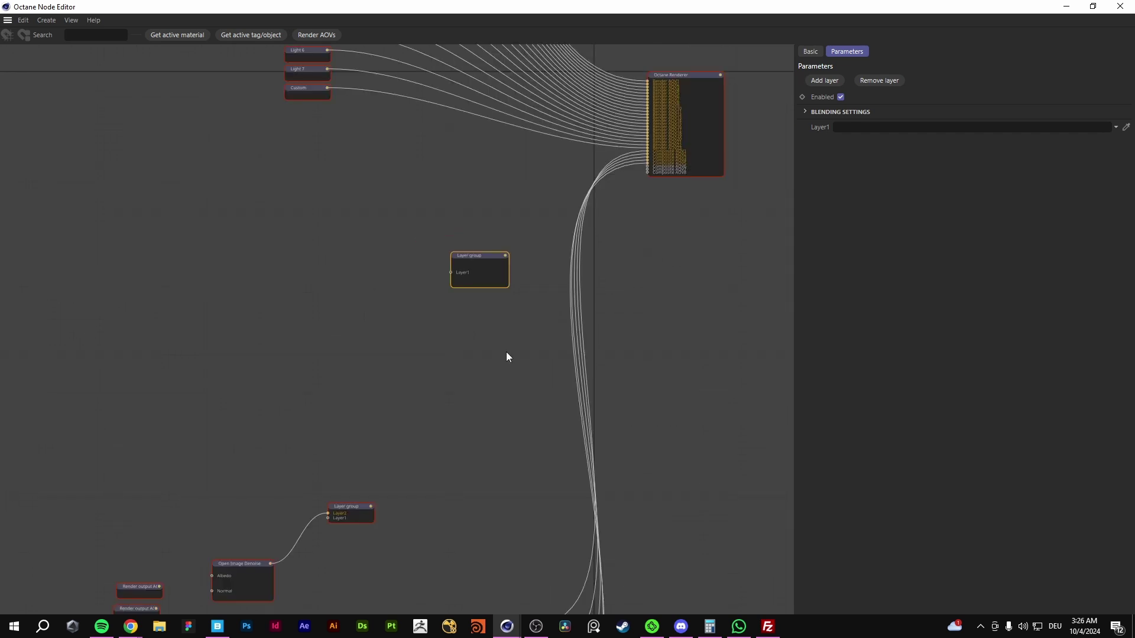
middle_drag(449, 462, 374, 364)
middle_drag(411, 293, 472, 386)
scroll(445, 258, up, 3)
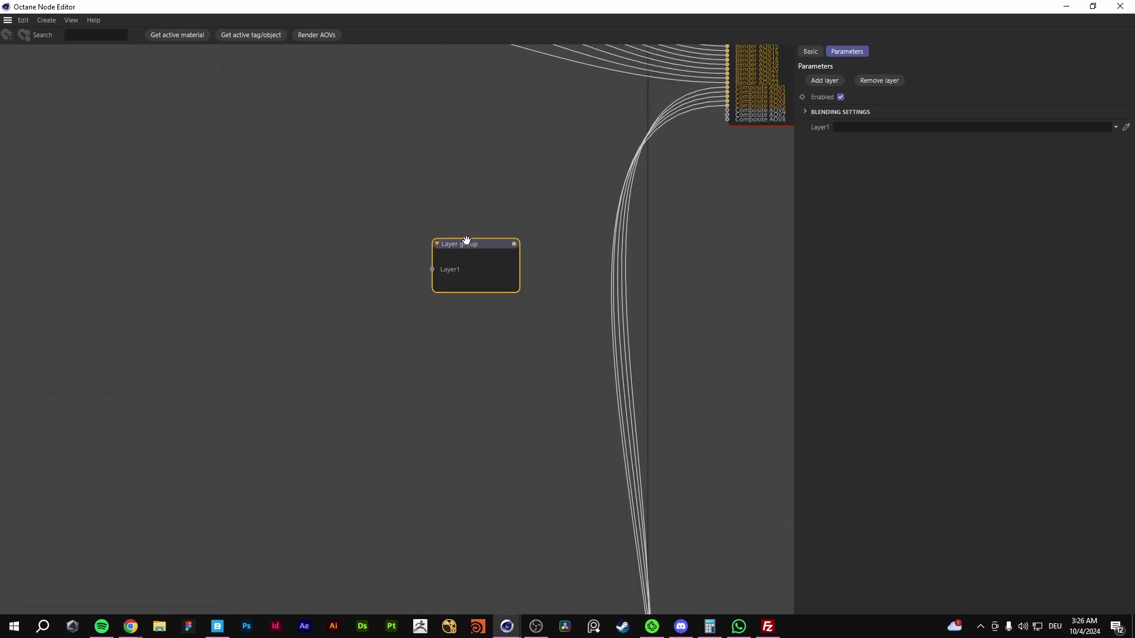
click(832, 78)
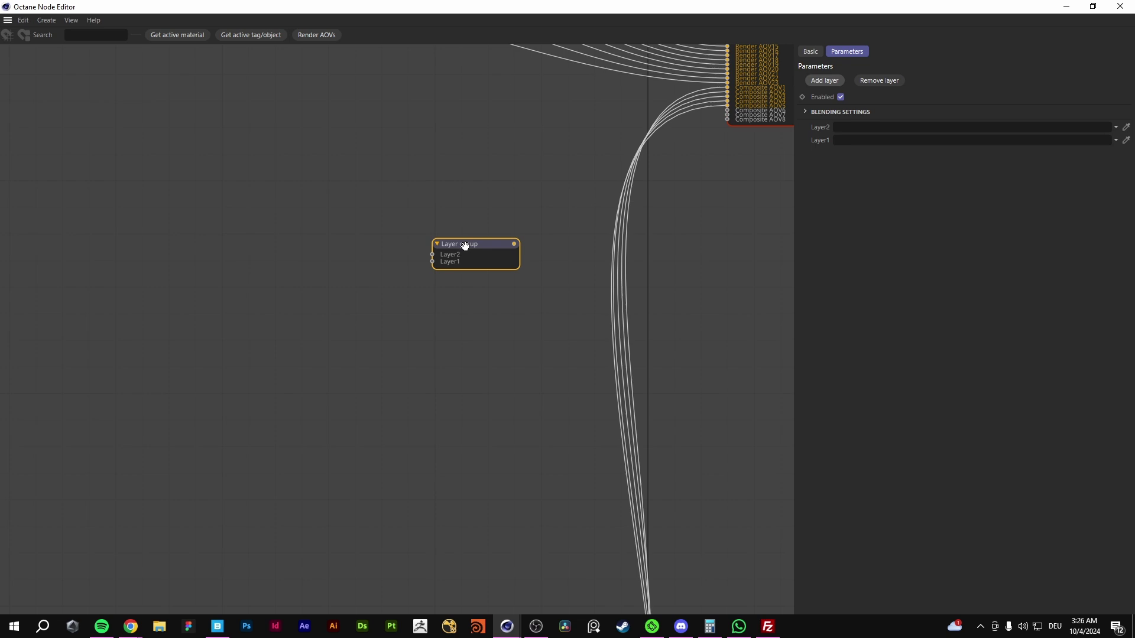
Add an Open Image Denoise node, connect it to Layer2 of the new Layer group, and place it farther left.
middle_drag(314, 202, 437, 253)
double_click(399, 271)
text(DENO)
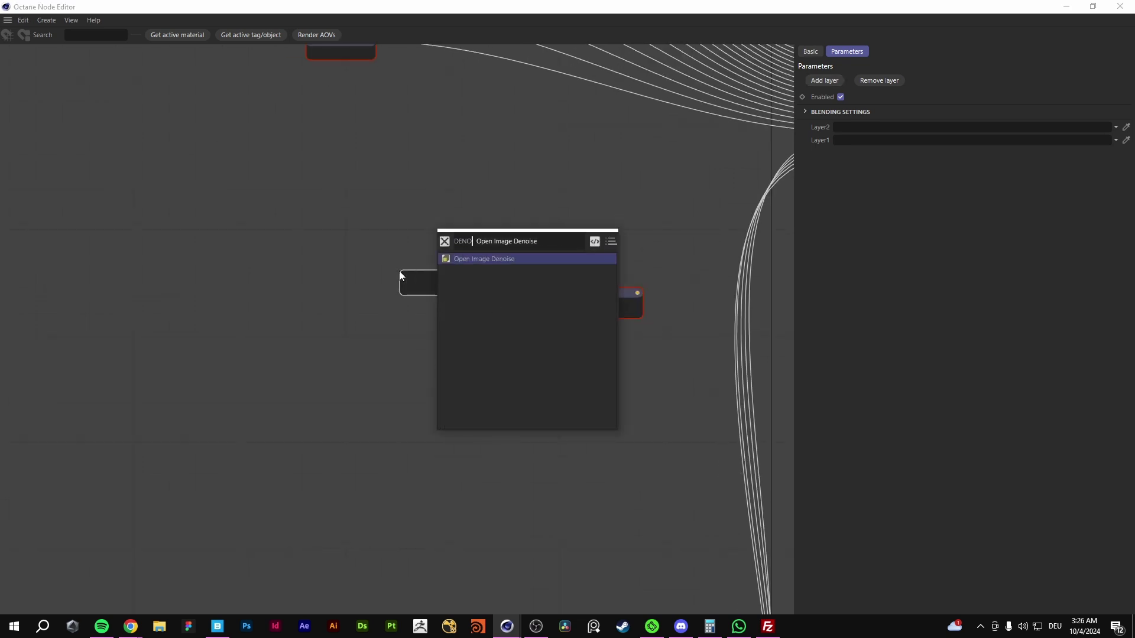
key(Return)
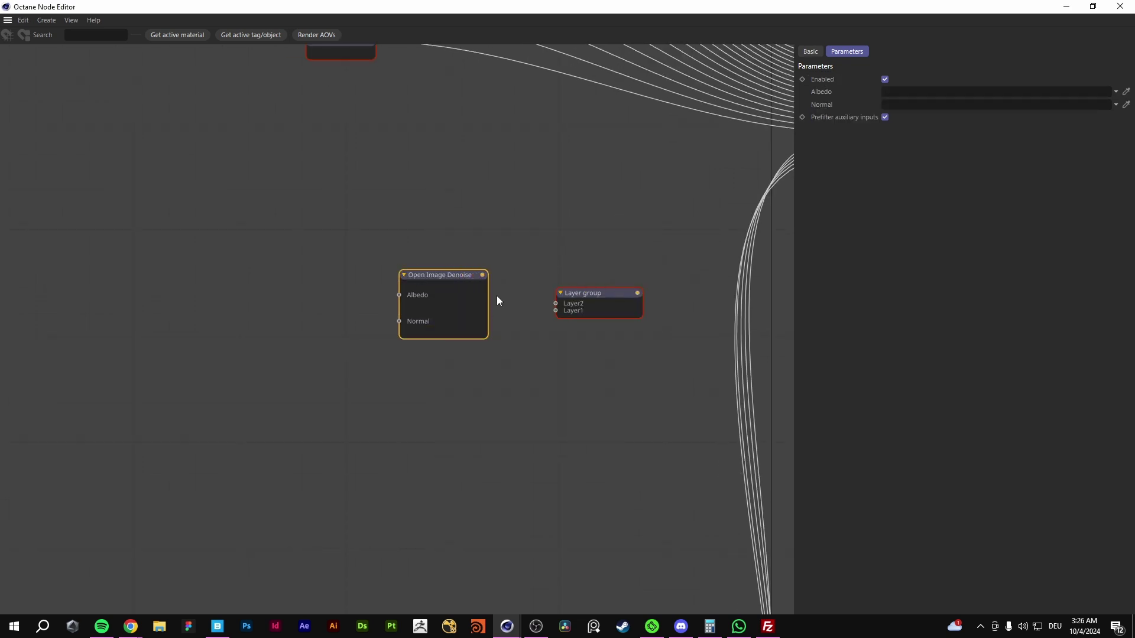
drag(483, 275, 555, 303)
drag(416, 272, 321, 232)
middle_drag(178, 231, 274, 256)
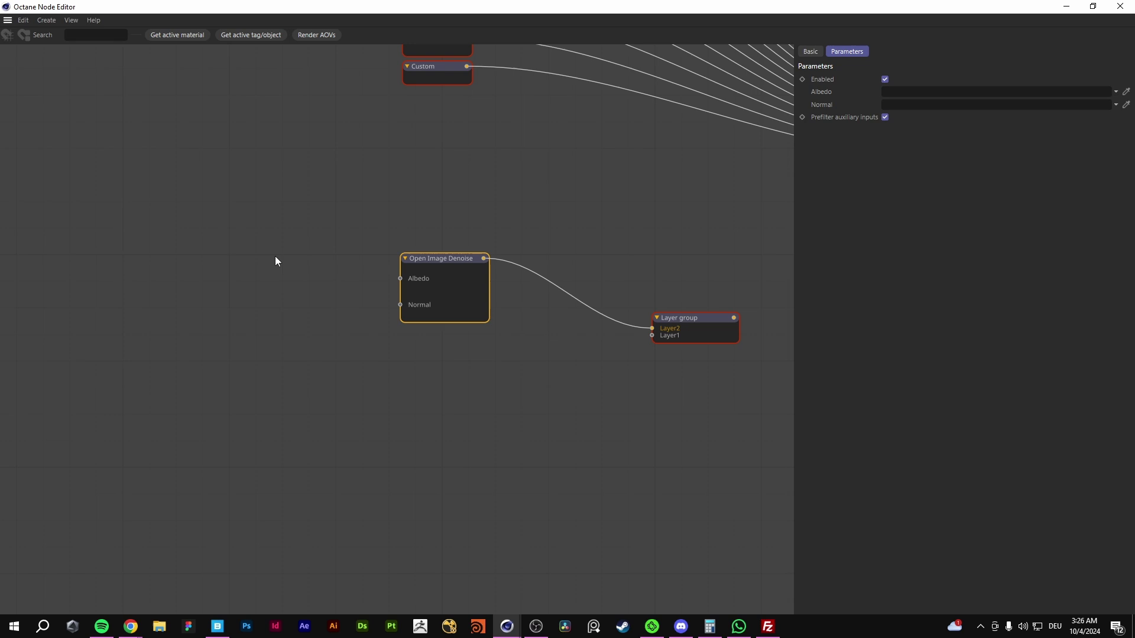
double_click(275, 256)
text(AOV)
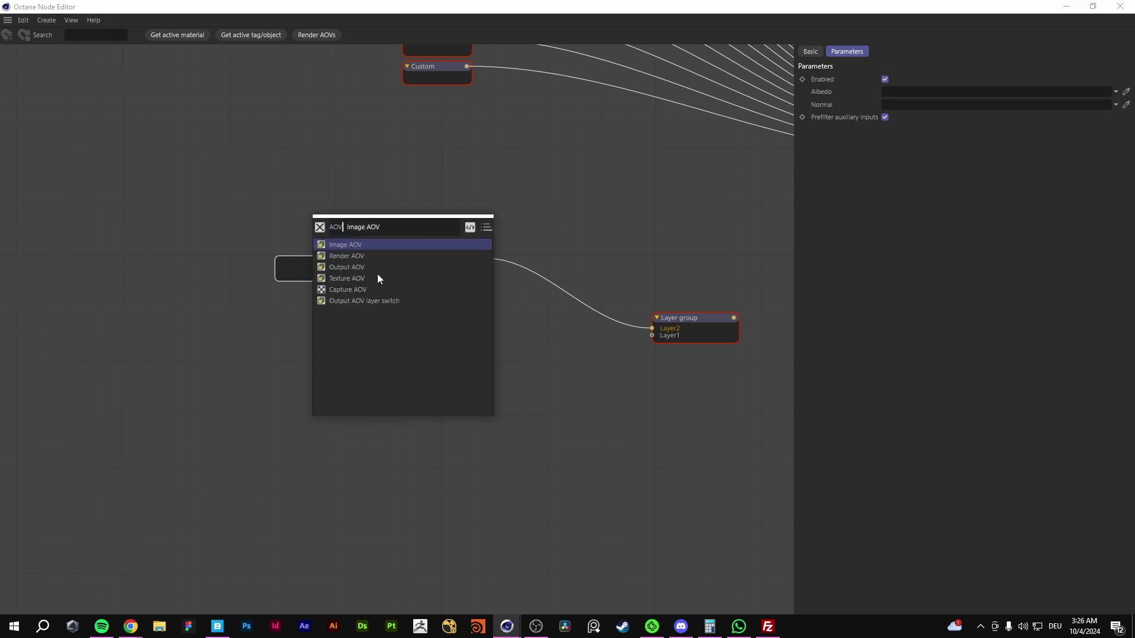
double_click(364, 268)
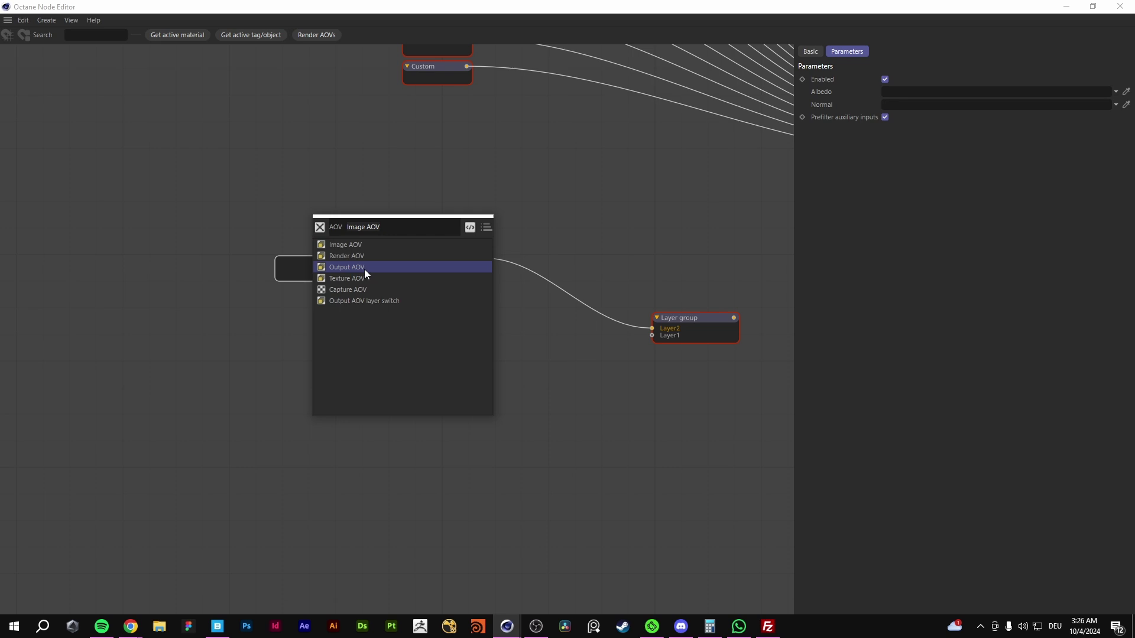
drag(320, 260, 281, 243)
drag(208, 200, 339, 288)
key(Delete)
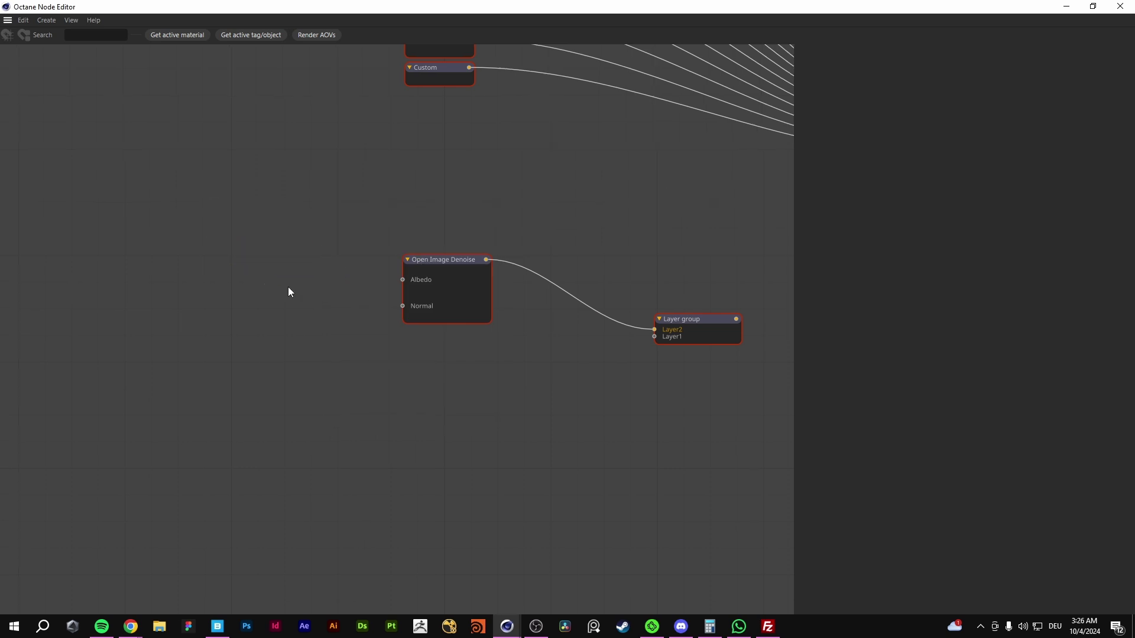
Add a Render AOV node beside the new Open Image Denoise node and set its pass to Denoise albedo.
double_click(284, 272)
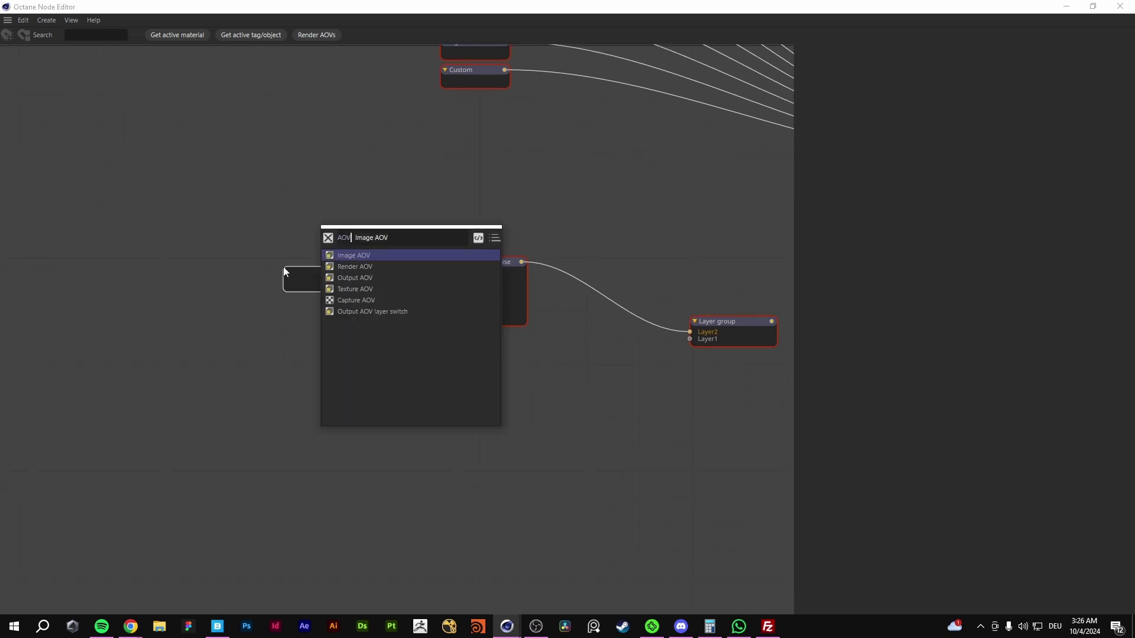
click(367, 269)
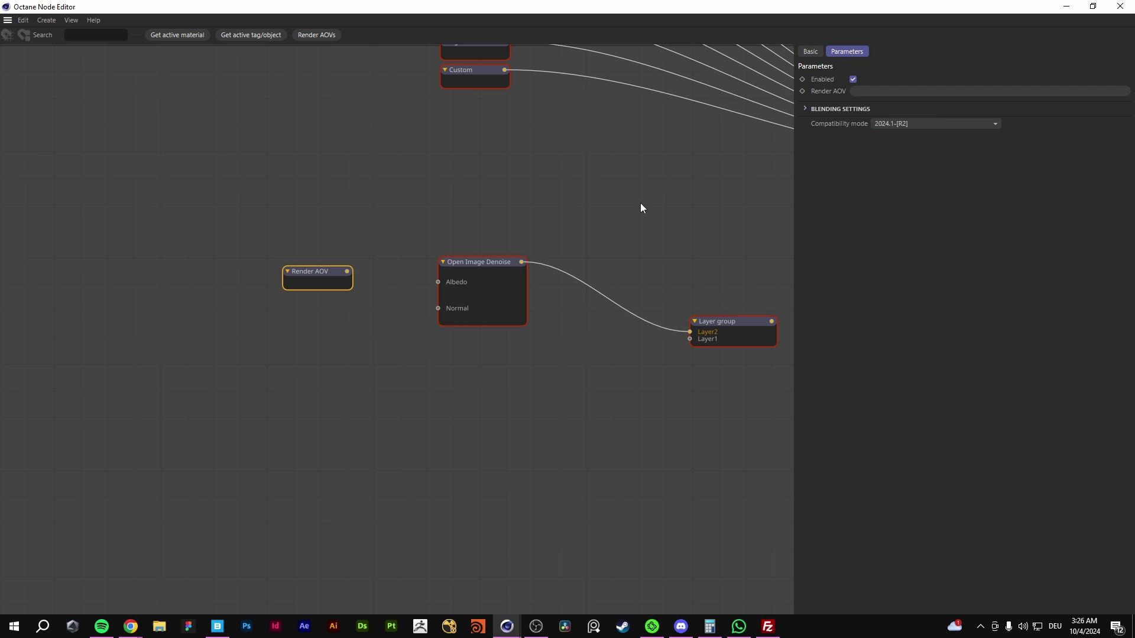
click(884, 92)
mouse_move(920, 167)
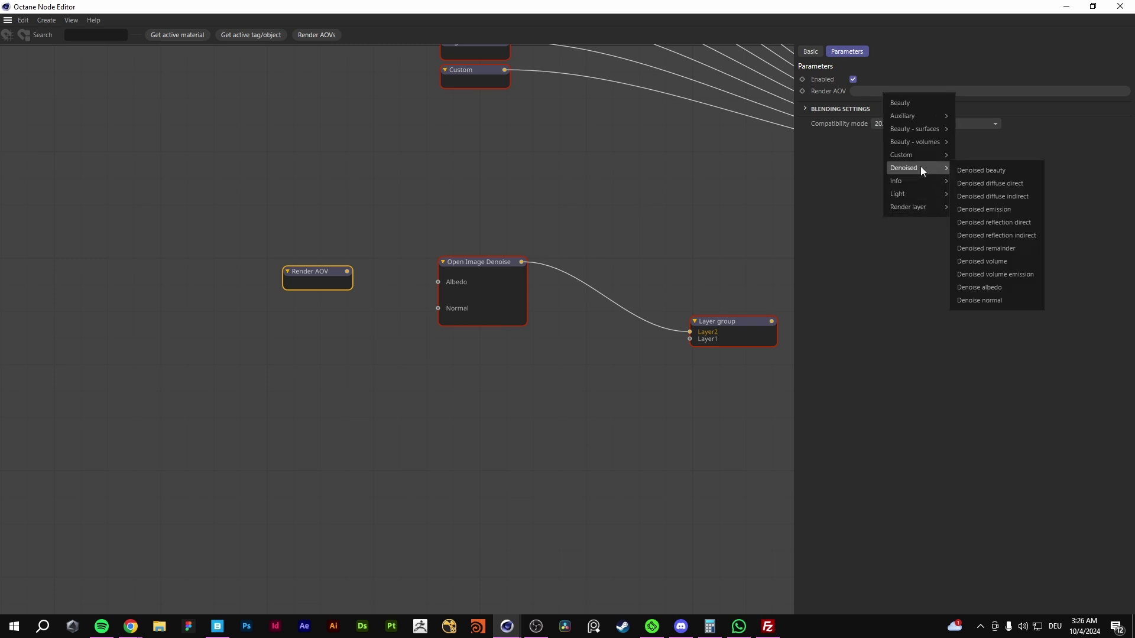
click(1002, 282)
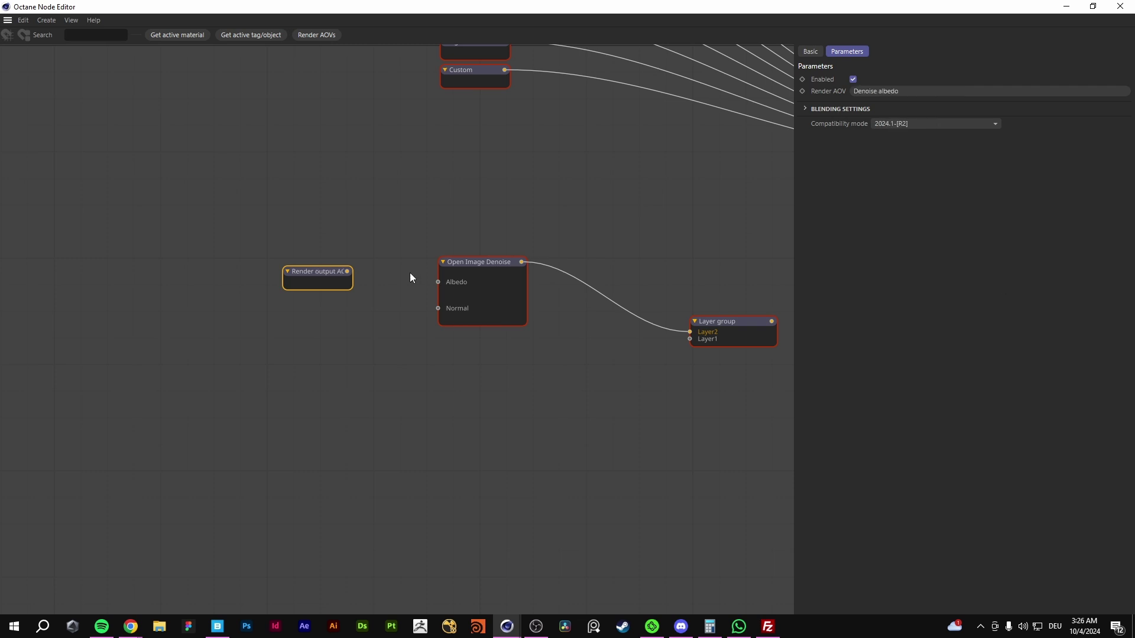
Duplicate the Denoise albedo render AOV node and set the copy's pass to Denoise normal.
key(ctrl+c)
drag(315, 270, 275, 293)
key(ctrl+v)
click(880, 92)
mouse_move(937, 175)
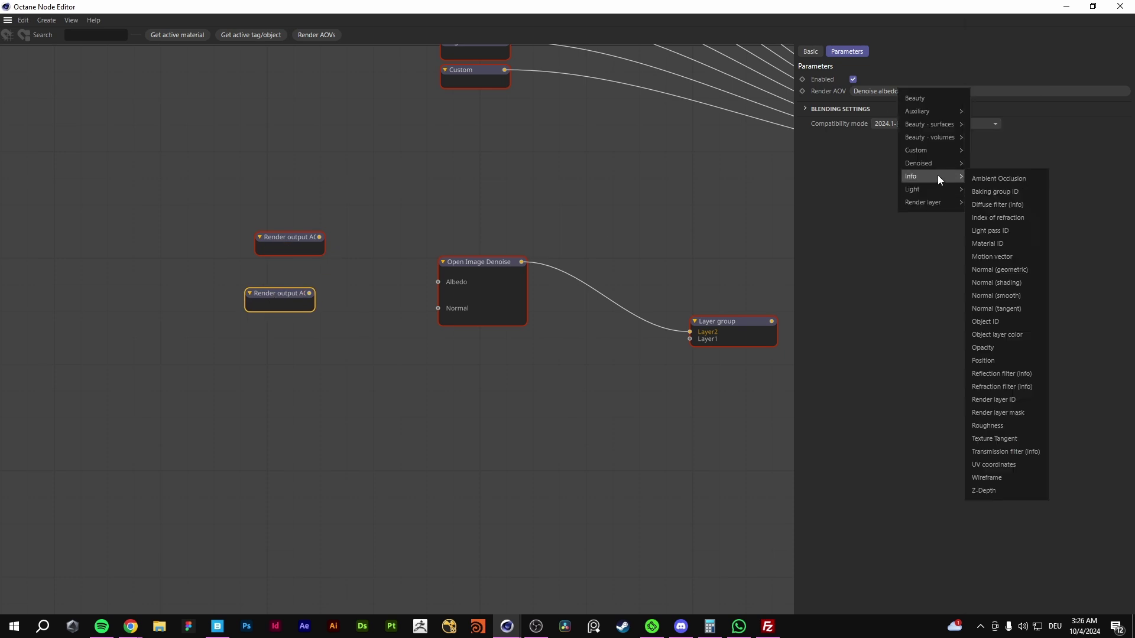
click(1006, 296)
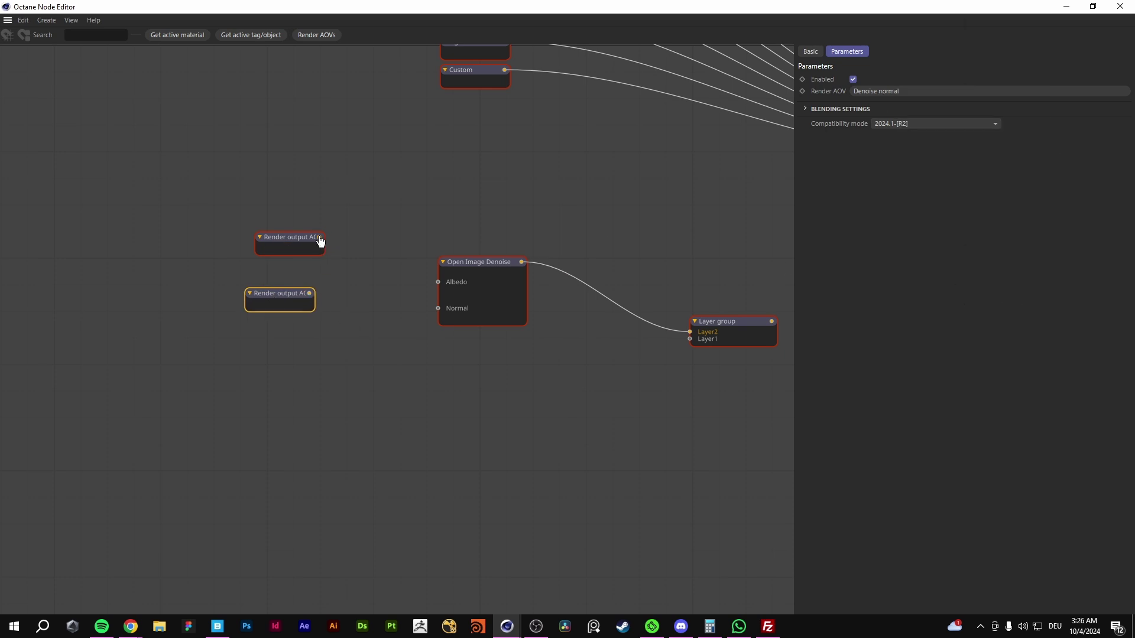
Connect the two render AOV nodes to the denoiser's Albedo and Normal inputs and move the Layer group closer to the denoiser.
drag(319, 237, 439, 283)
drag(309, 293, 438, 309)
middle_drag(569, 365, 354, 361)
shift+scroll(491, 328, right, 5)
drag(455, 342, 524, 258)
Add an Output AOV node and link the Layer group through its Layer1 to the Composite AOV6 input of the Octane Renderer.
click(477, 320)
scroll(477, 321, down, 2)
click(420, 468)
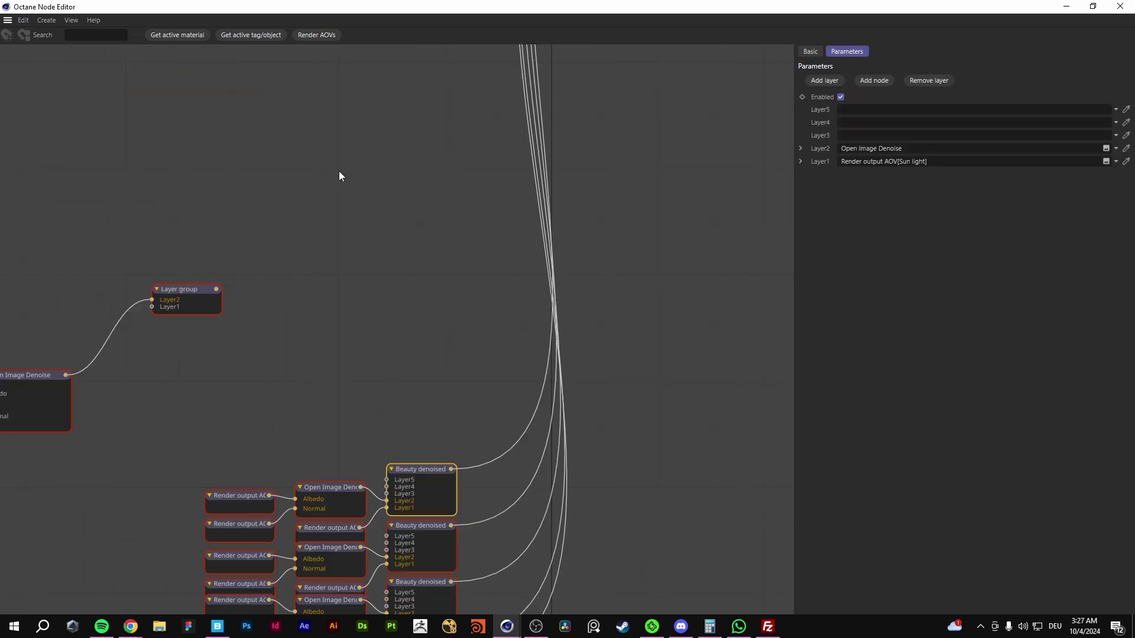
scroll(339, 172, up, 2)
text(cout)
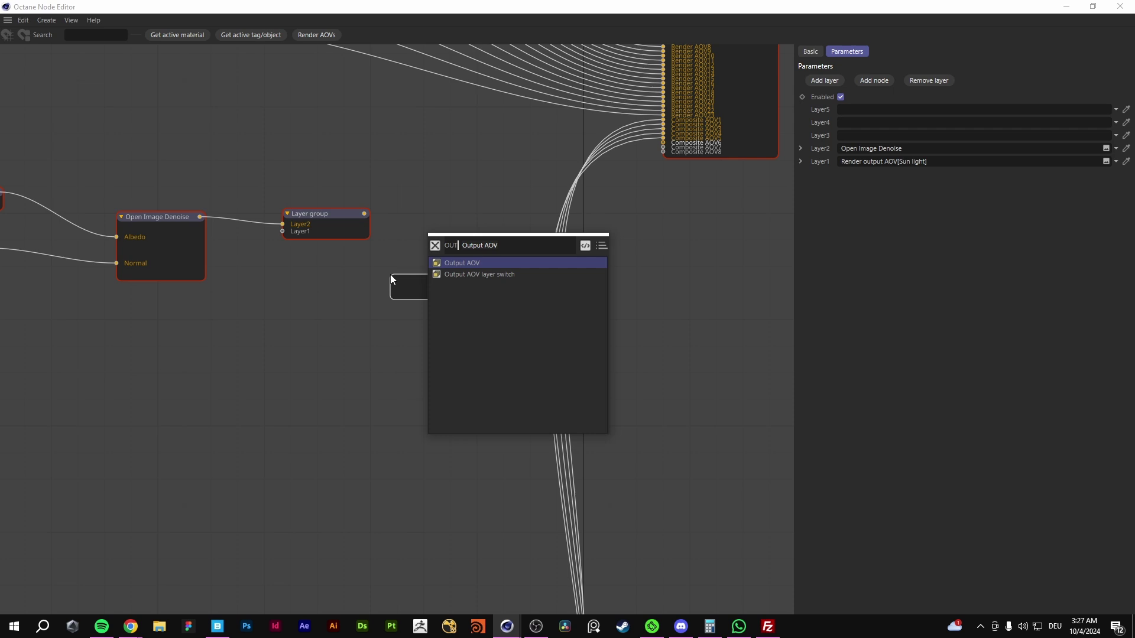
key(Return)
drag(364, 213, 664, 153)
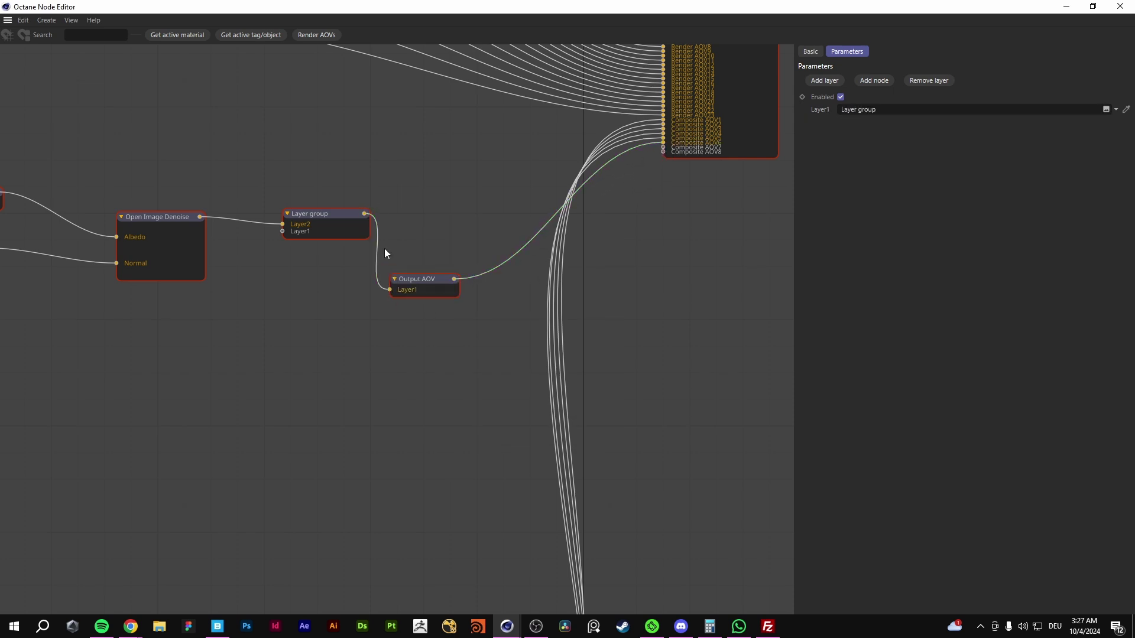
Lower the Layer group and move the Open Image Denoise node with its two render AOV inputs up and left.
scroll(407, 355, down, 4)
middle_drag(431, 477, 430, 446)
middle_drag(363, 224, 386, 287)
scroll(386, 287, up, 4)
drag(398, 337, 393, 370)
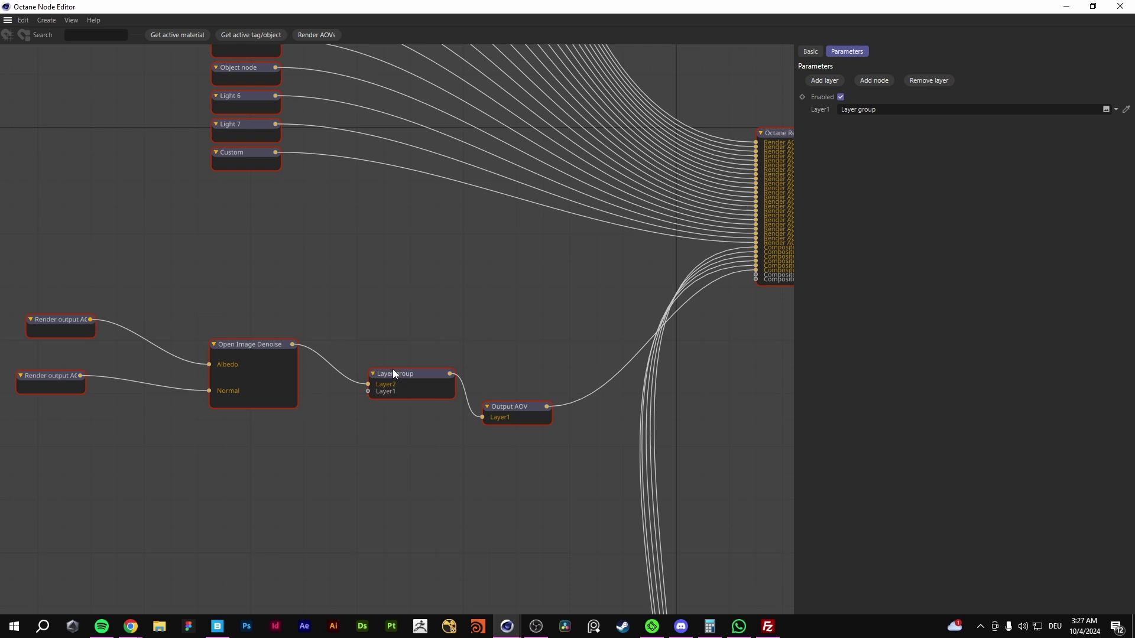
middle_drag(239, 363, 303, 302)
drag(475, 328, 460, 312)
middle_drag(218, 198, 372, 262)
drag(198, 266, 420, 488)
shift+click(474, 356)
drag(473, 355, 365, 300)
Examine how the existing Beauty denoised groups are wired to their denoisers and render output AOV nodes.
double_click(454, 456)
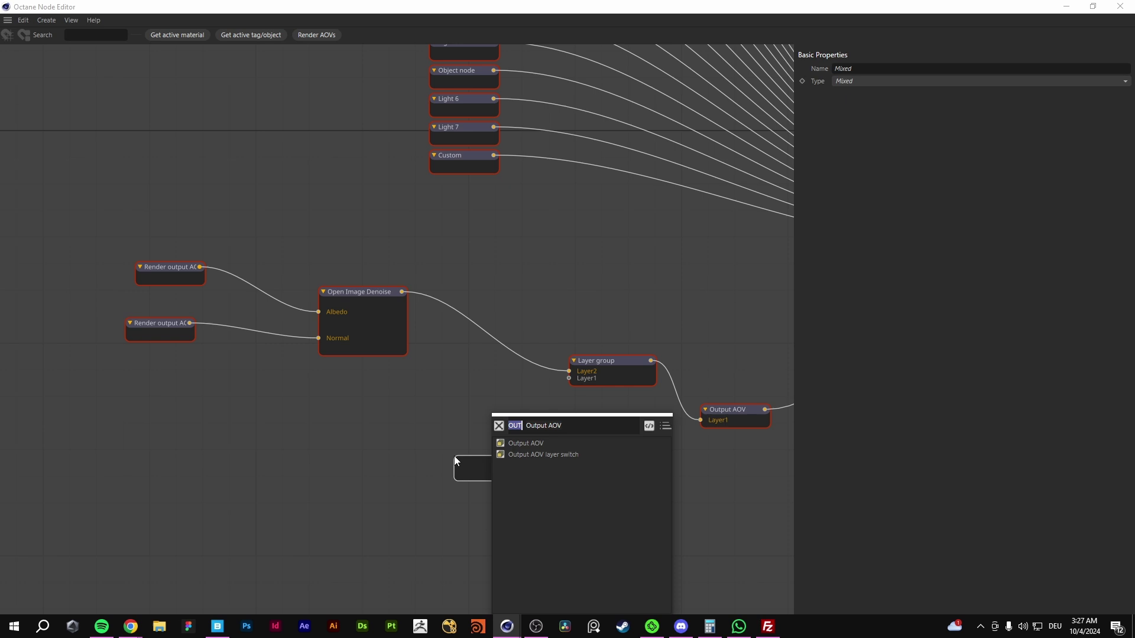
key(Escape)
scroll(453, 456, down, 1)
middle_drag(453, 455, 442, 278)
middle_drag(420, 447, 443, 266)
middle_drag(444, 525, 428, 370)
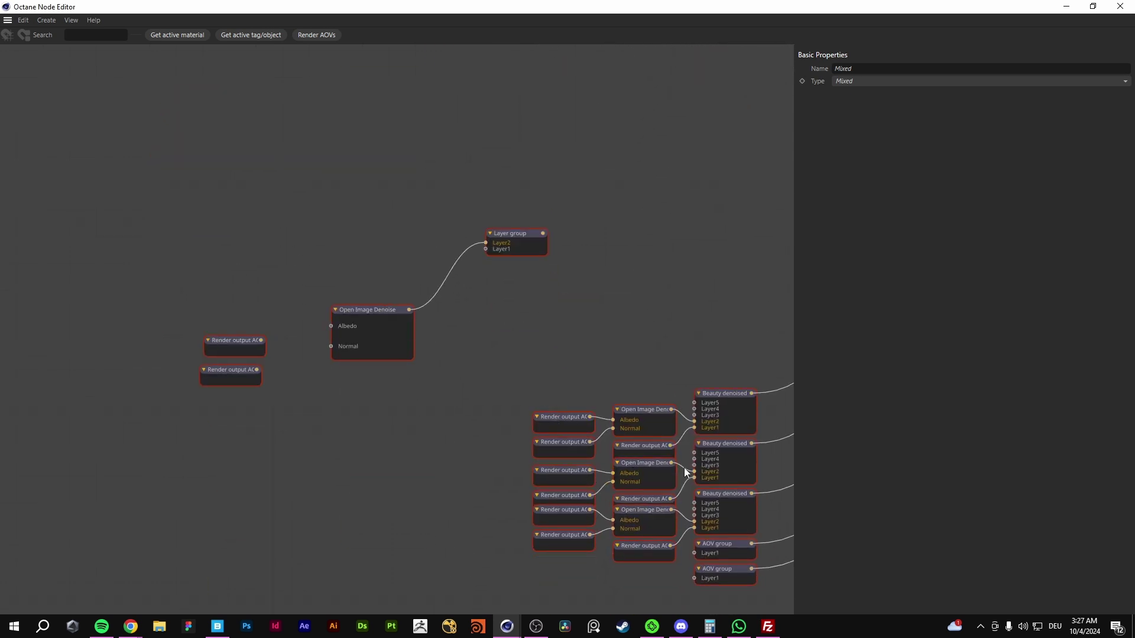
drag(558, 528, 553, 551)
middle_drag(438, 119, 500, 371)
middle_drag(441, 201, 447, 329)
text(coutput aov)
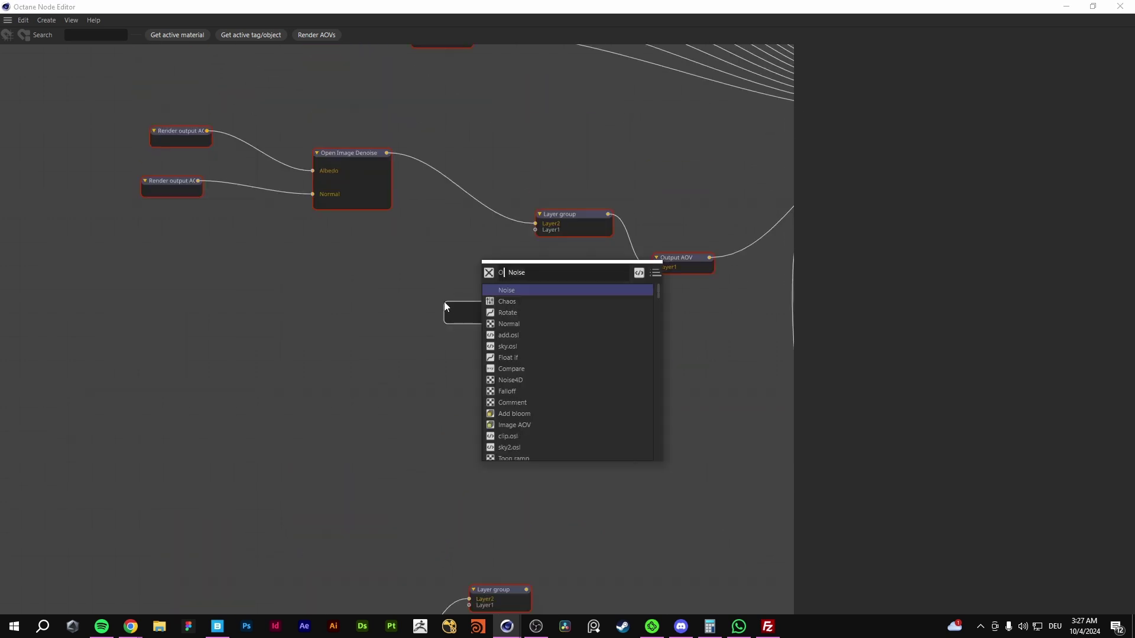
key(Return)
middle_drag(538, 261, 474, 342)
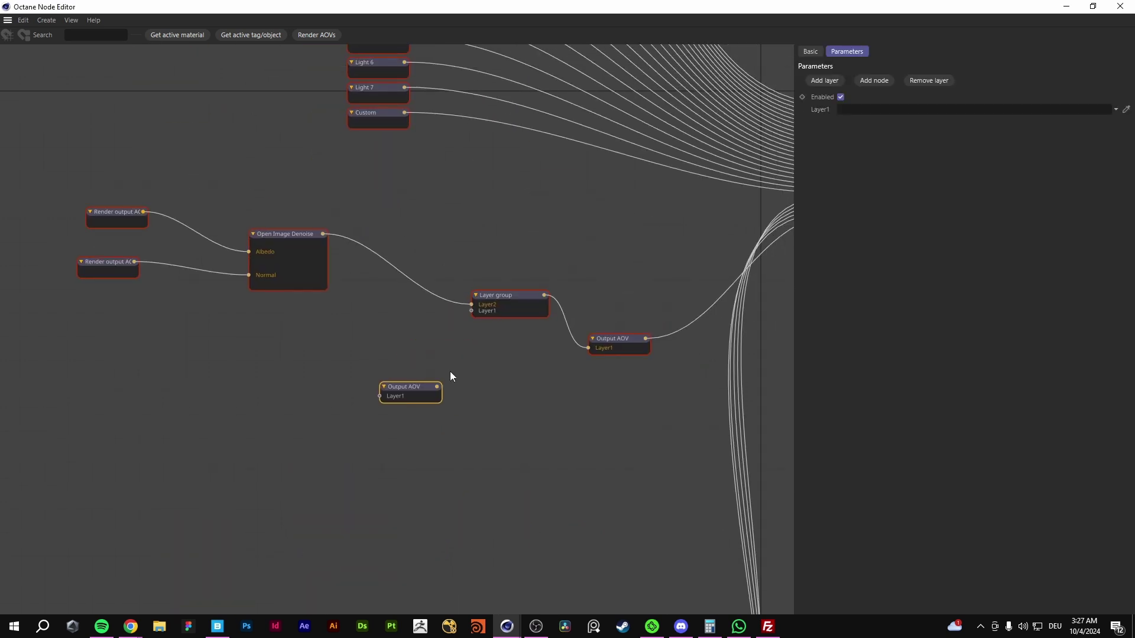
drag(438, 386, 463, 373)
click(394, 384)
key(Delete)
Add a Render AOV node below the new Layer group and look through the light passes available for it.
text(caov)
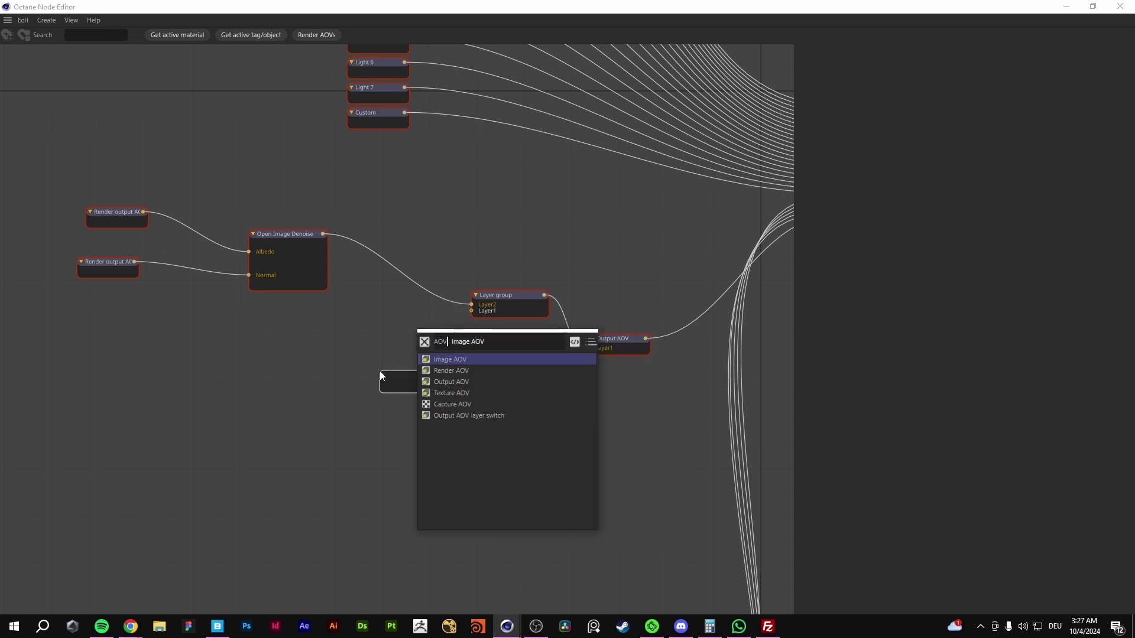
click(458, 370)
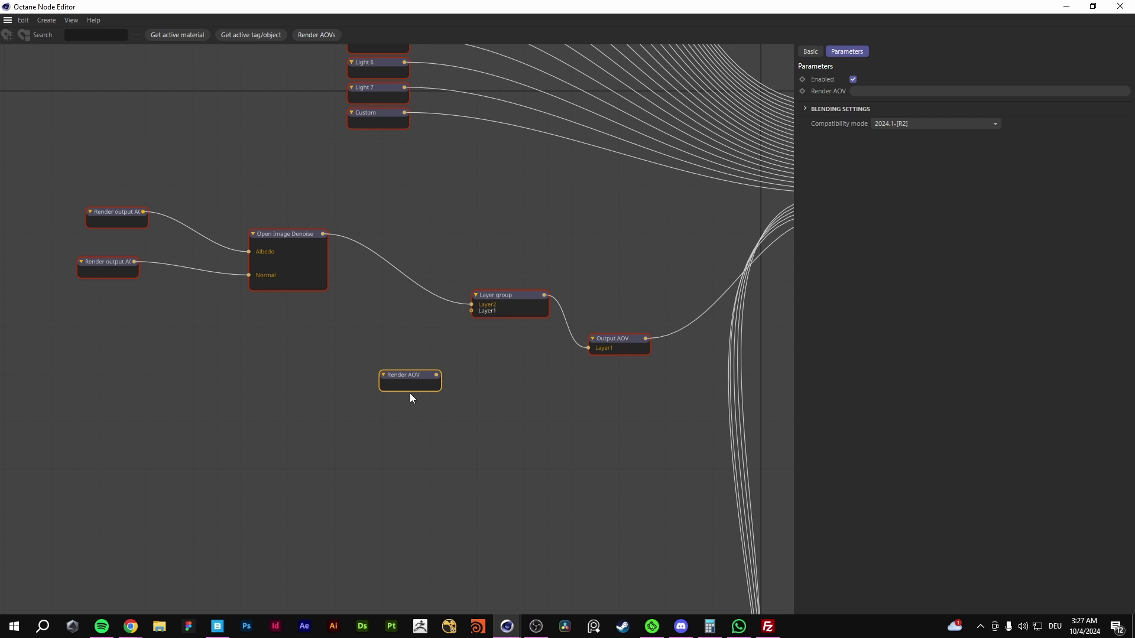
click(920, 91)
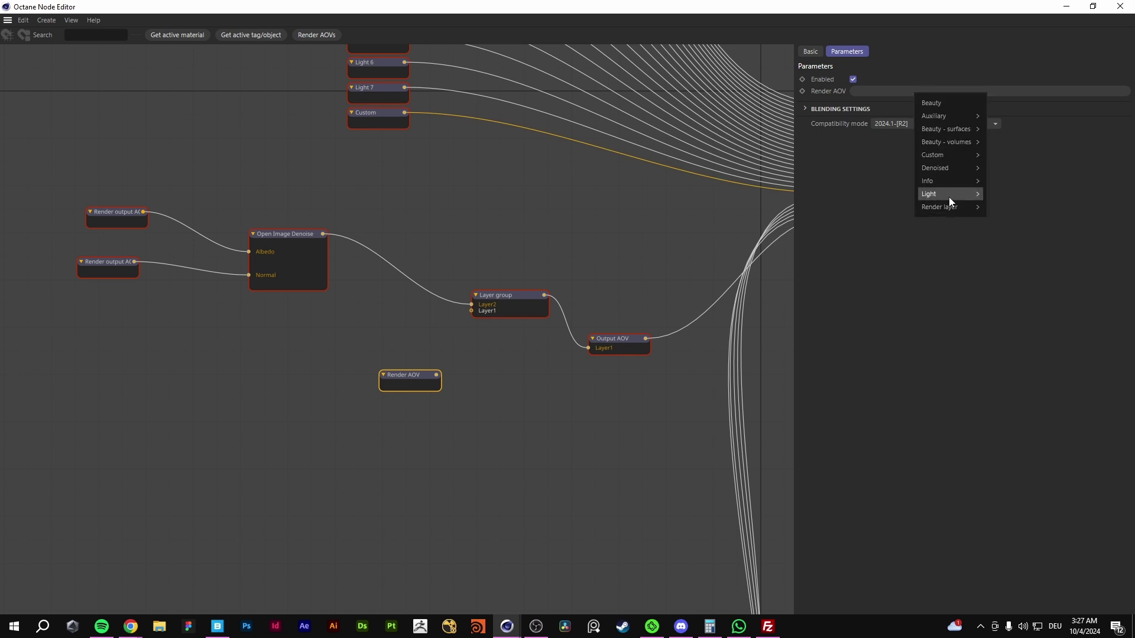
mouse_move(948, 195)
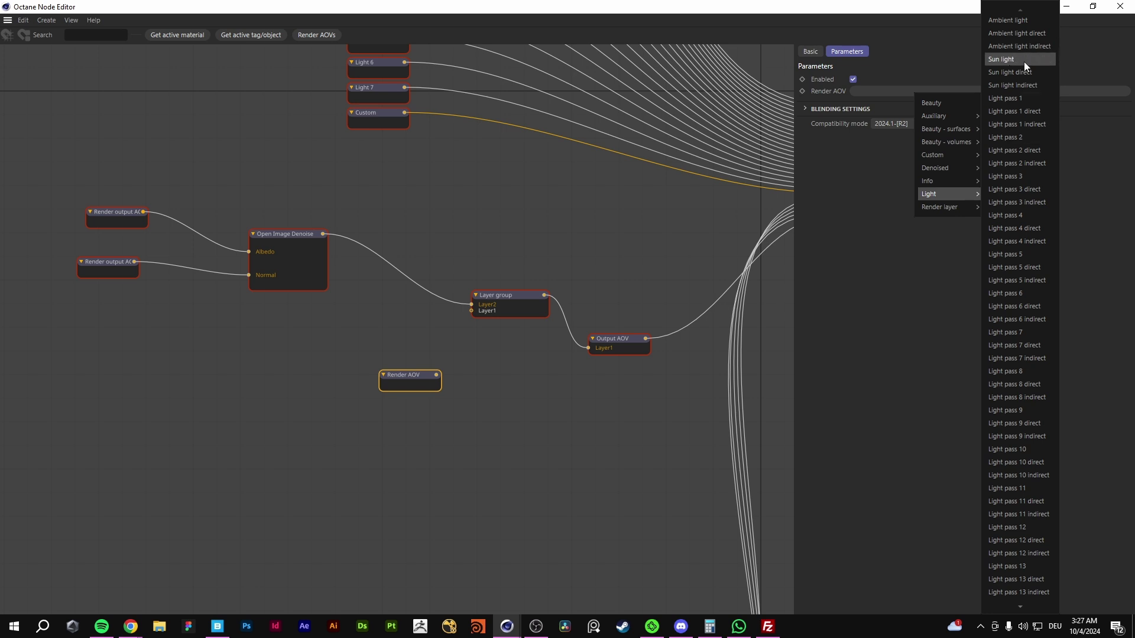
click(612, 455)
Move the render output AOV node feeding Layer1 of the third Beauty denoised group down and left, and check its assigned pass.
middle_drag(609, 591, 485, 402)
scroll(481, 455, down, 2)
scroll(480, 456, down, 2)
middle_drag(449, 597, 452, 491)
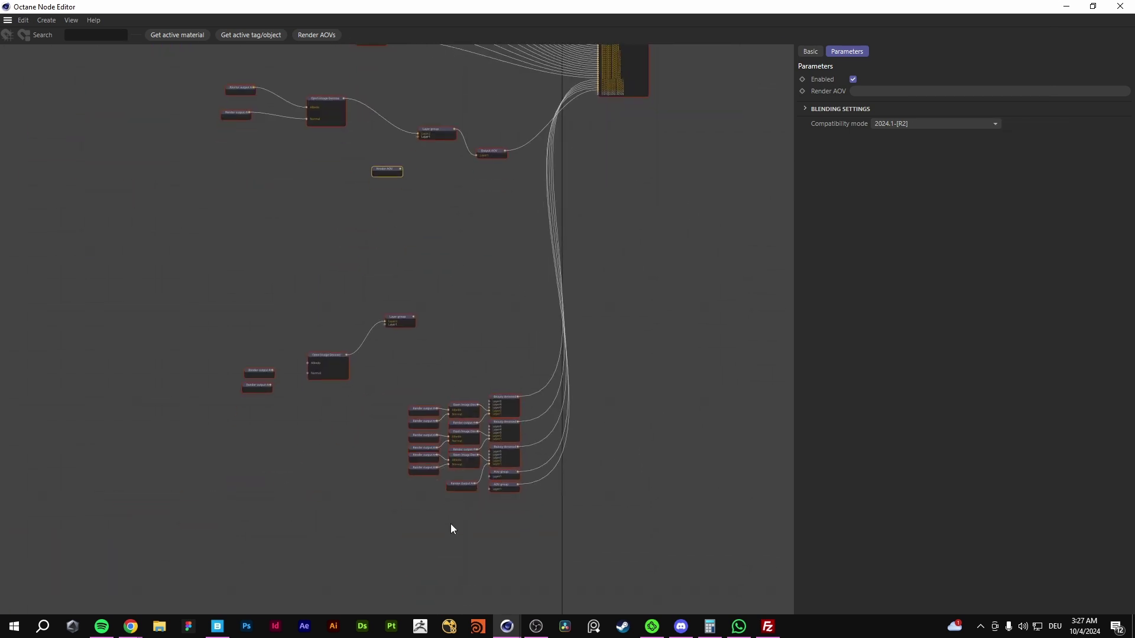
scroll(450, 523, up, 5)
drag(445, 434, 341, 483)
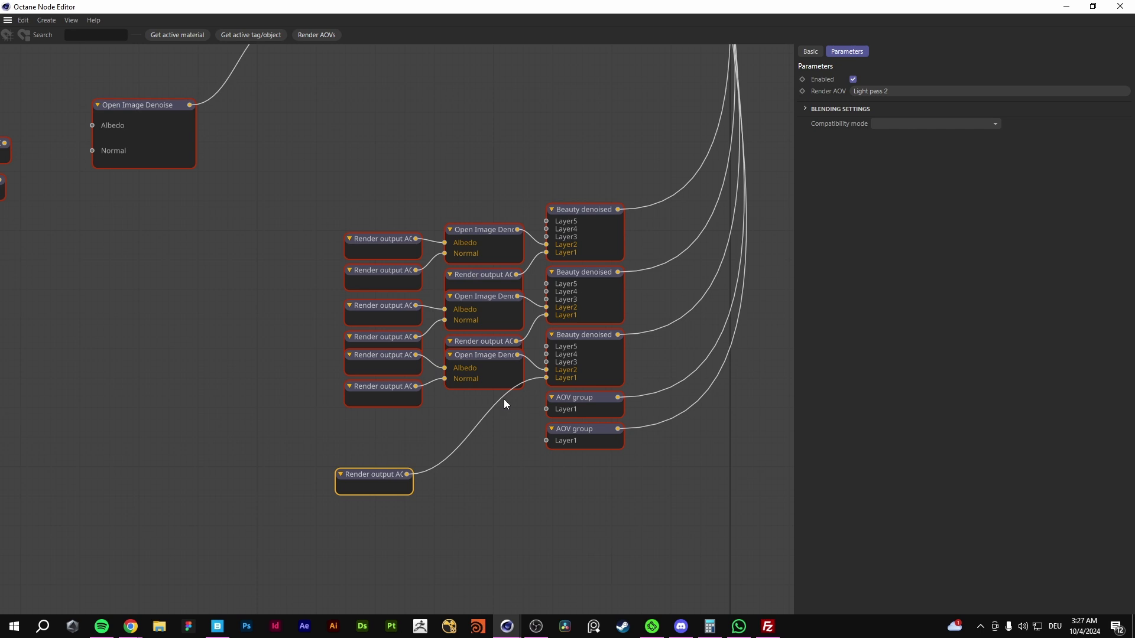
middle_drag(494, 105, 488, 316)
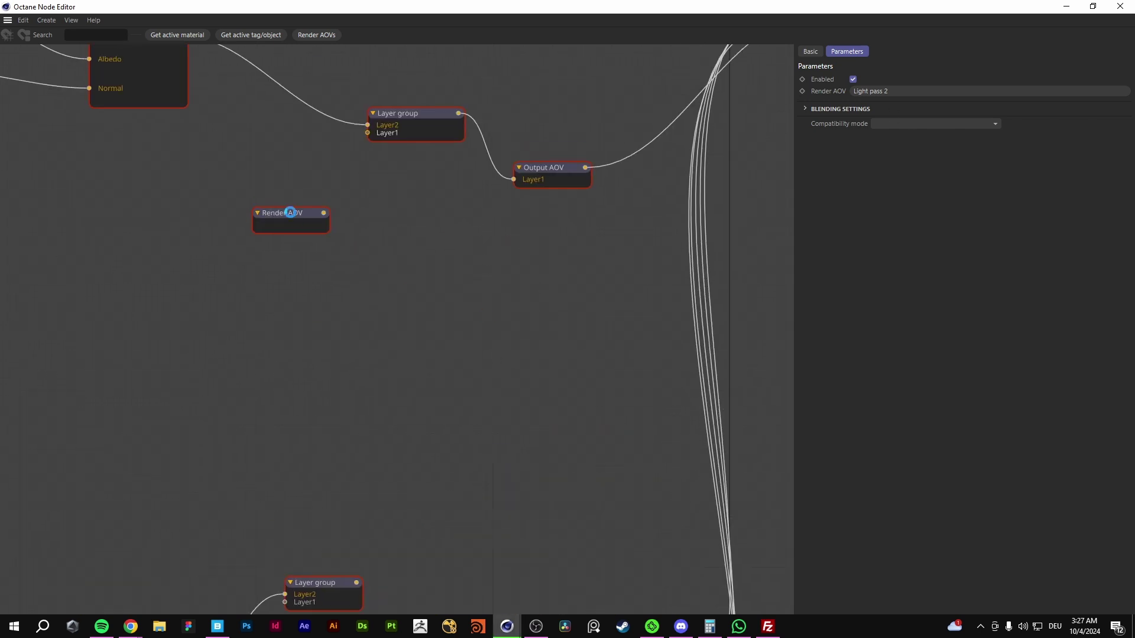
click(904, 92)
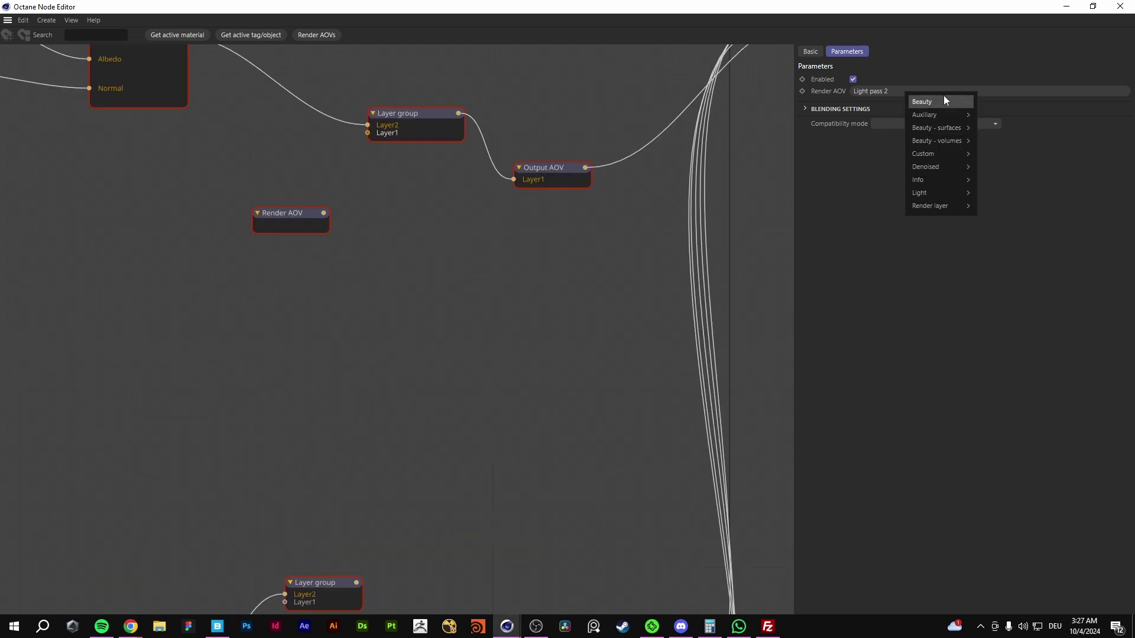
click(559, 417)
middle_drag(559, 417, 494, 138)
middle_drag(517, 372, 511, 190)
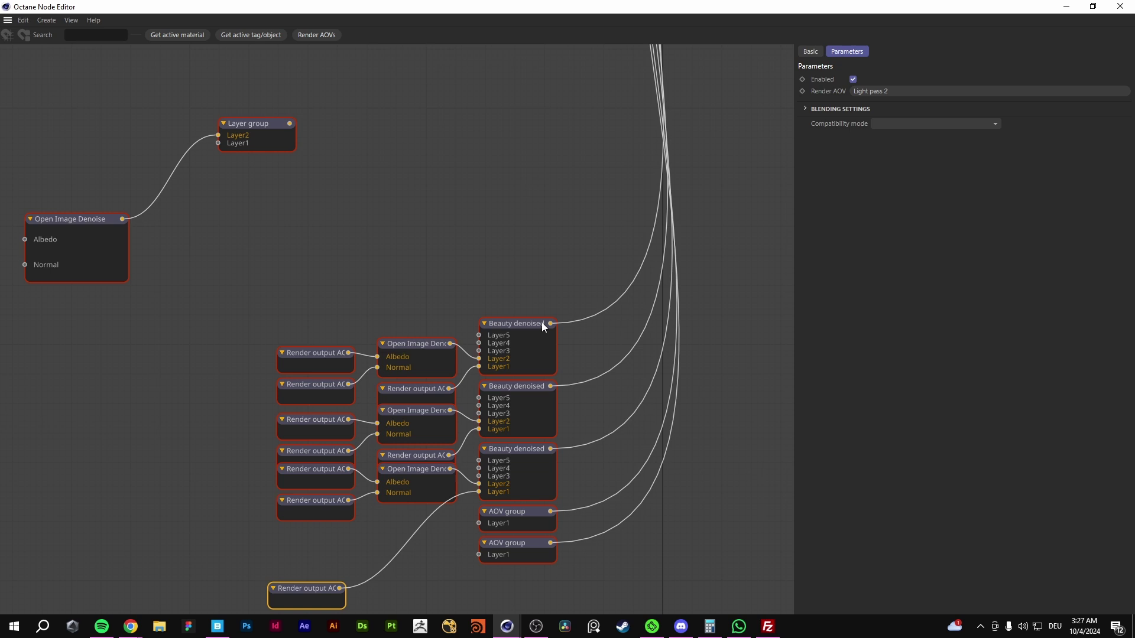
Assign Light pass 3 to the new Render AOV node below the Layer group.
middle_drag(541, 321, 582, 582)
click(325, 237)
click(907, 93)
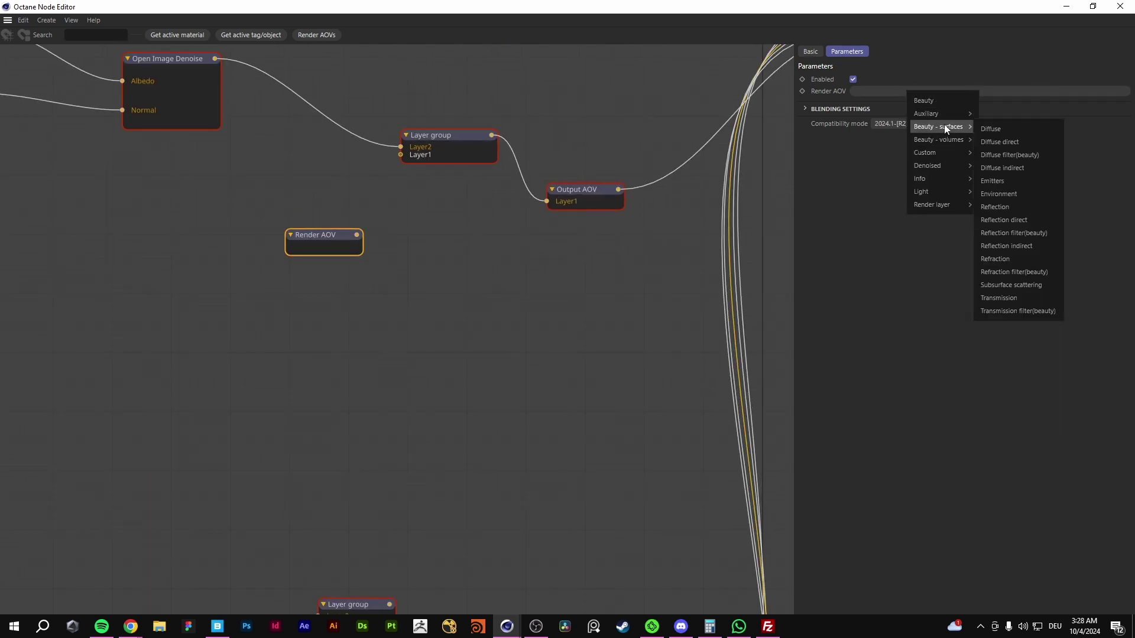
mouse_move(942, 113)
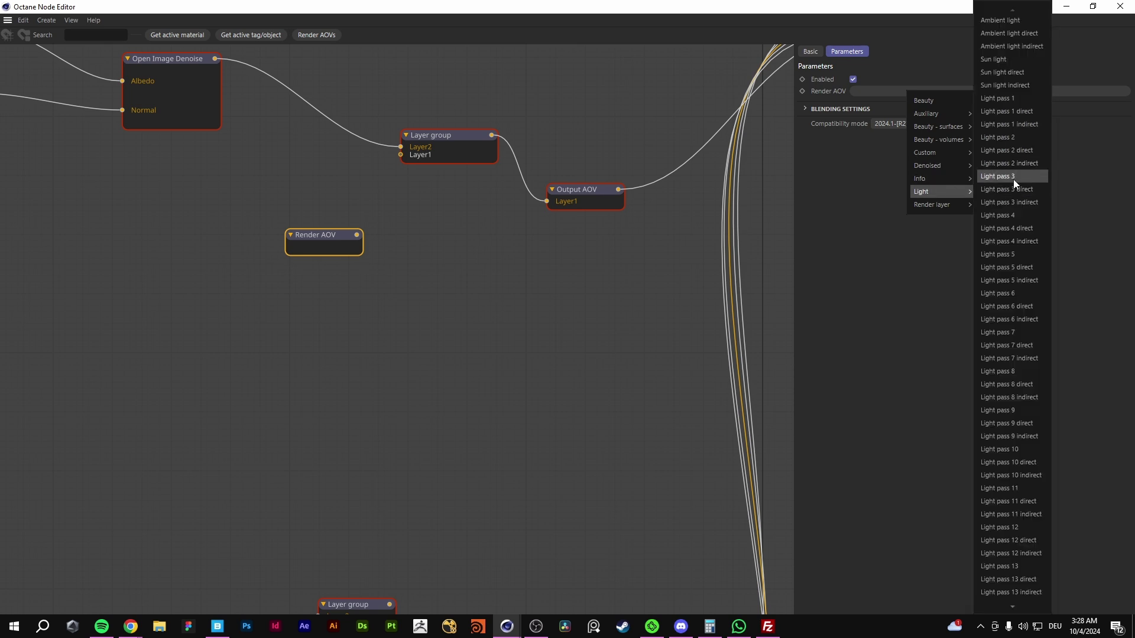
click(1012, 177)
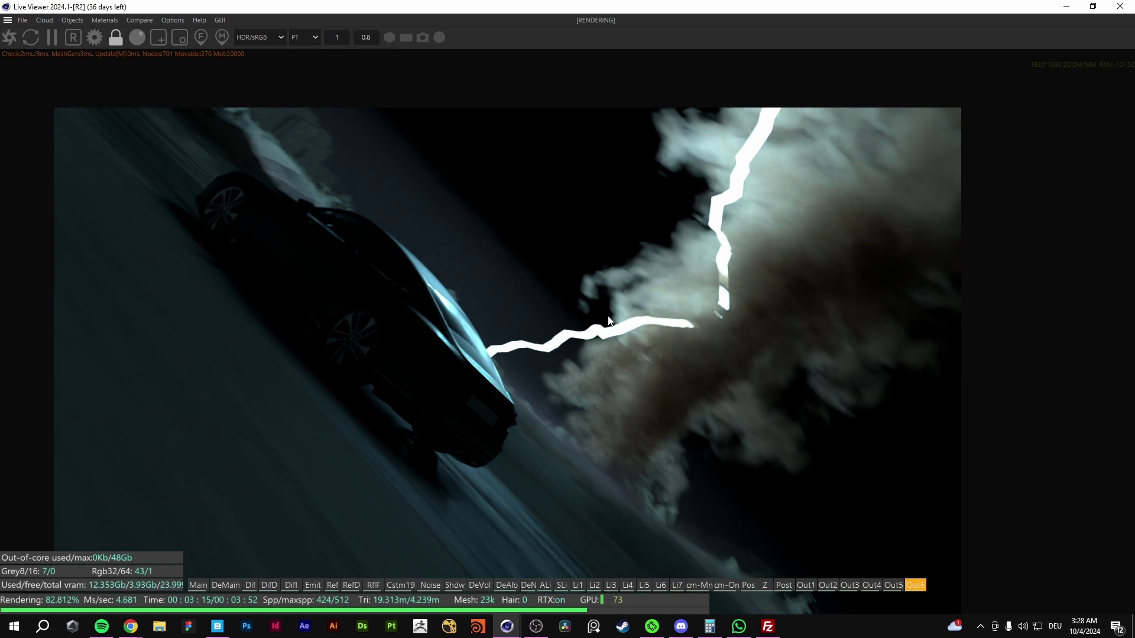
Inspect the car and lightning render in the Live Viewer, close up and as a whole.
scroll(609, 320, down, 1)
scroll(565, 326, down, 1)
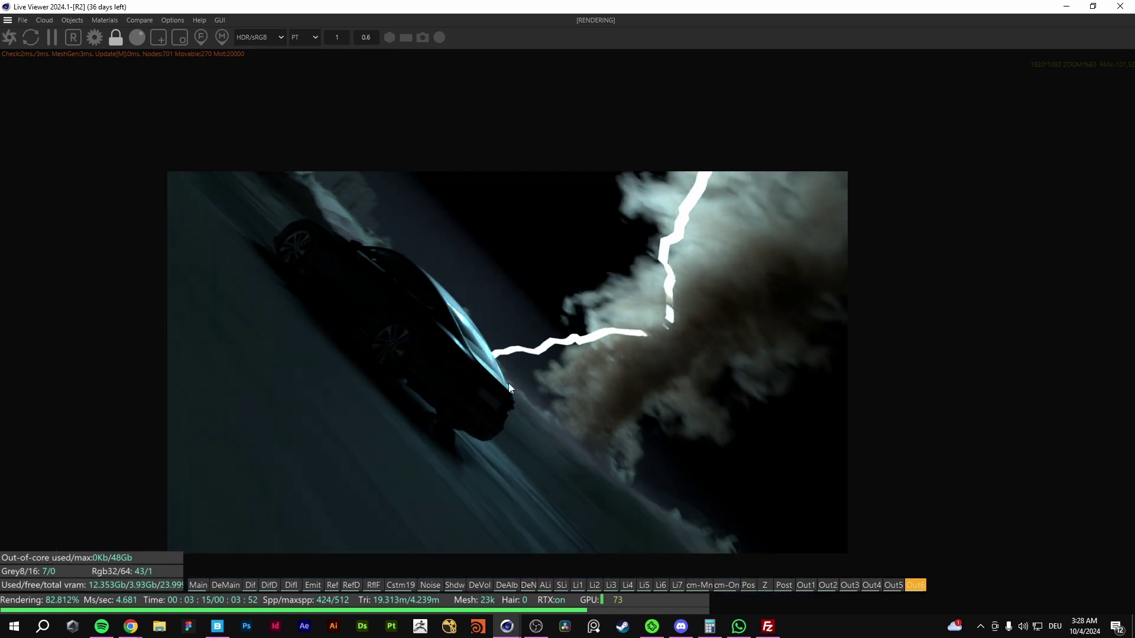
scroll(526, 290, up, 6)
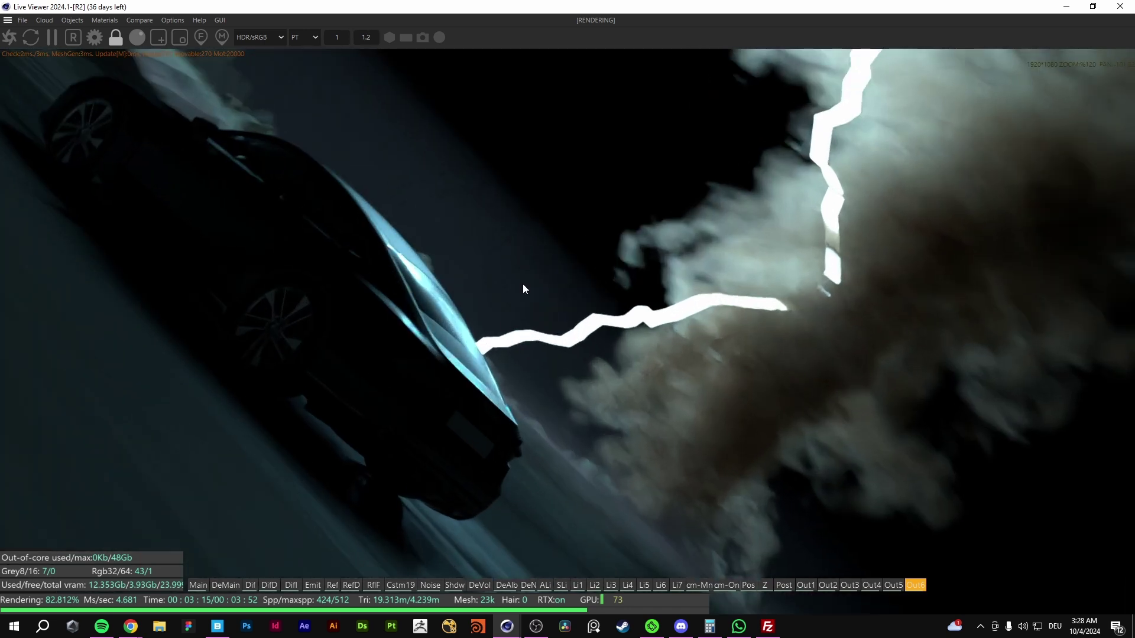
scroll(489, 332, down, 5)
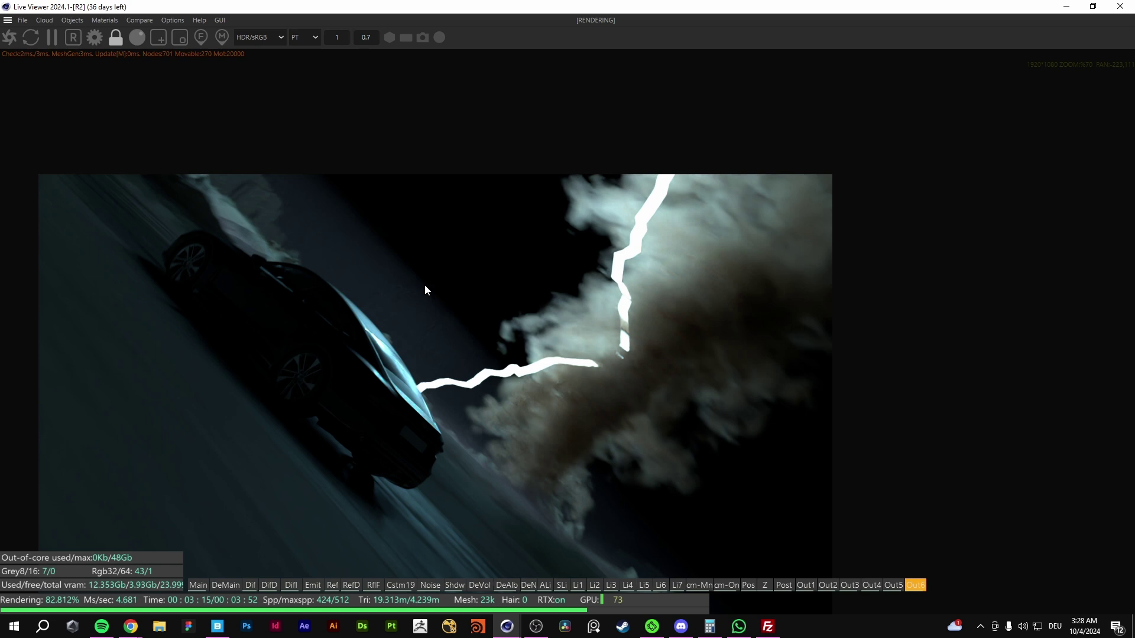
drag(543, 303, 550, 287)
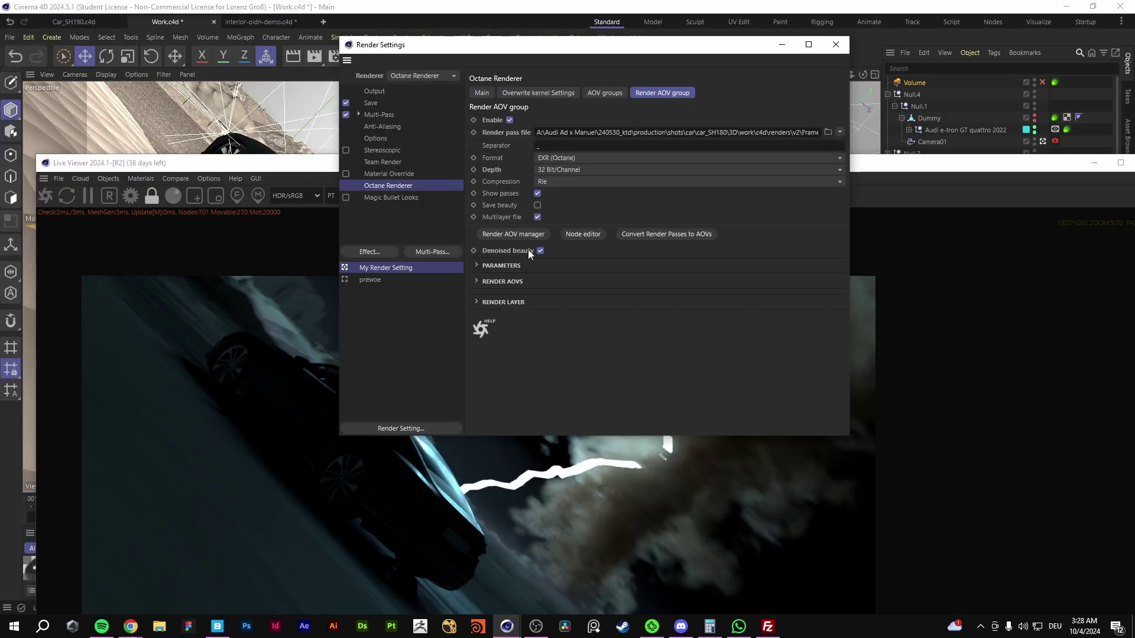
Open the Render AOV manager from the Octane render settings, and return to the new denoising chain in the node editor.
click(515, 236)
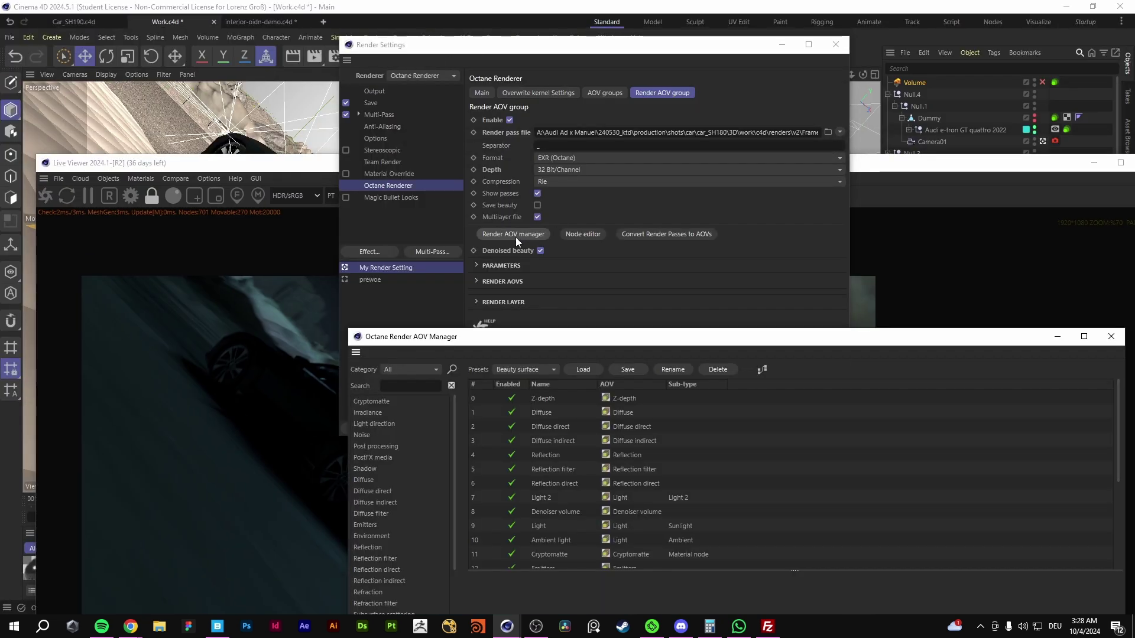
click(583, 235)
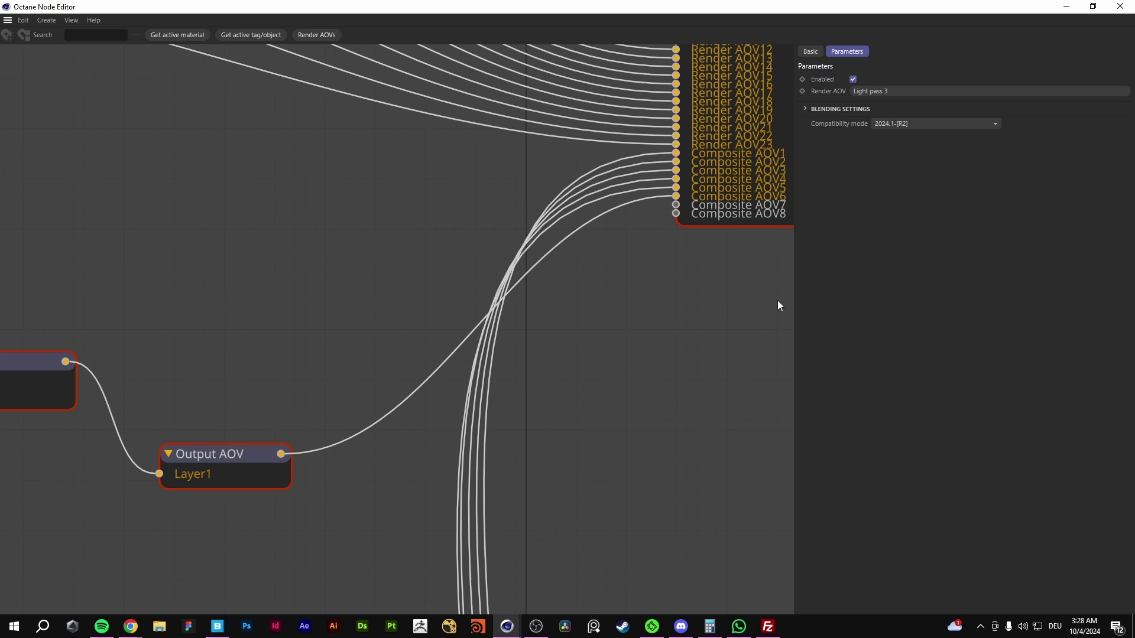
scroll(236, 319, down, 1)
middle_drag(213, 339, 633, 272)
middle_drag(296, 215, 401, 254)
scroll(284, 231, down, 3)
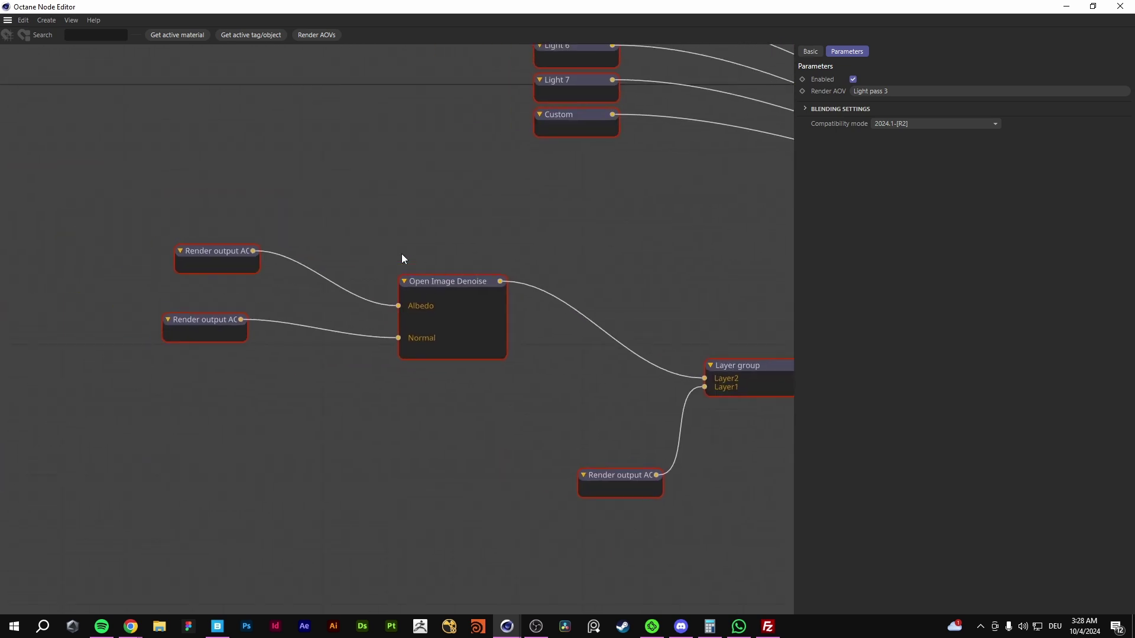
Examine the settings of the denoiser, its auxiliary render output AOV nodes, the Layer group and the node feeding its Layer1.
drag(119, 218, 232, 382)
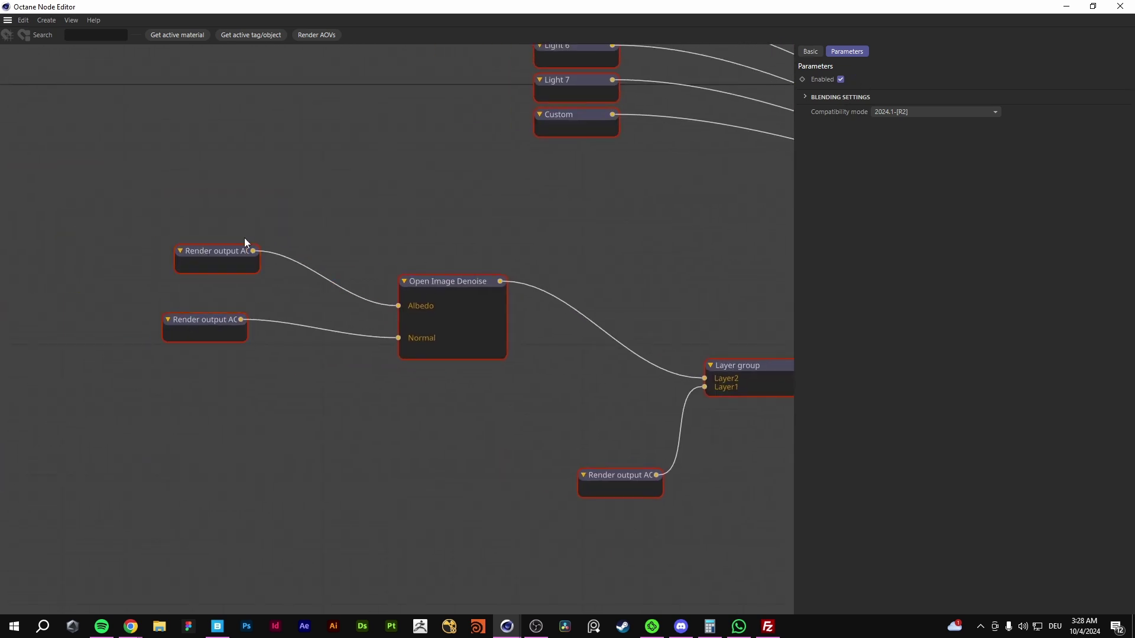
click(222, 325)
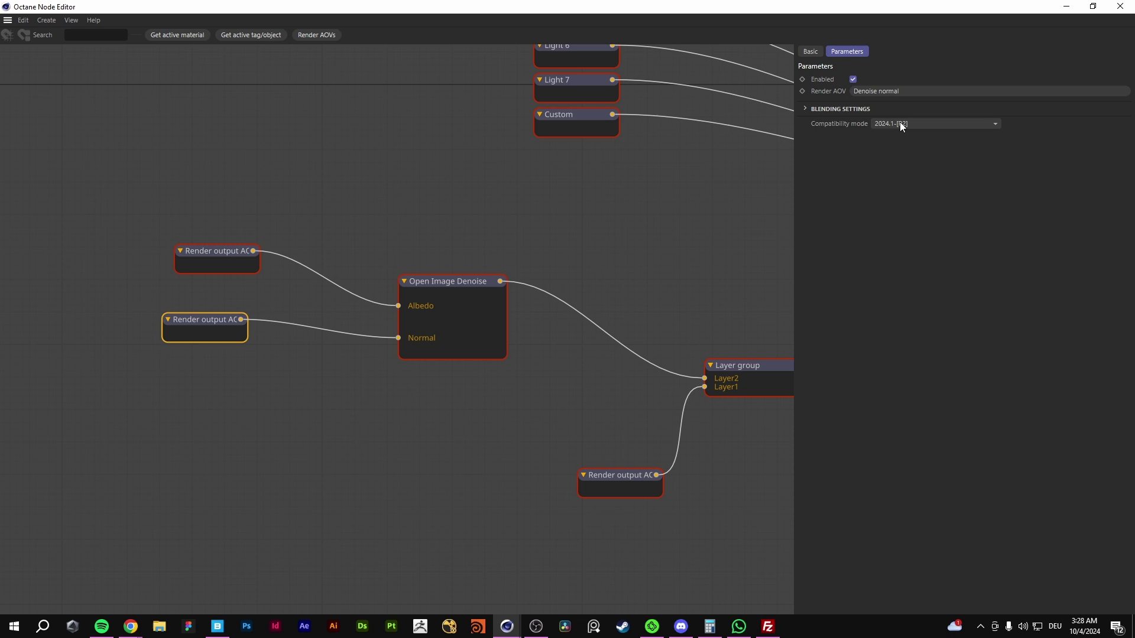
click(422, 284)
middle_drag(530, 278, 354, 267)
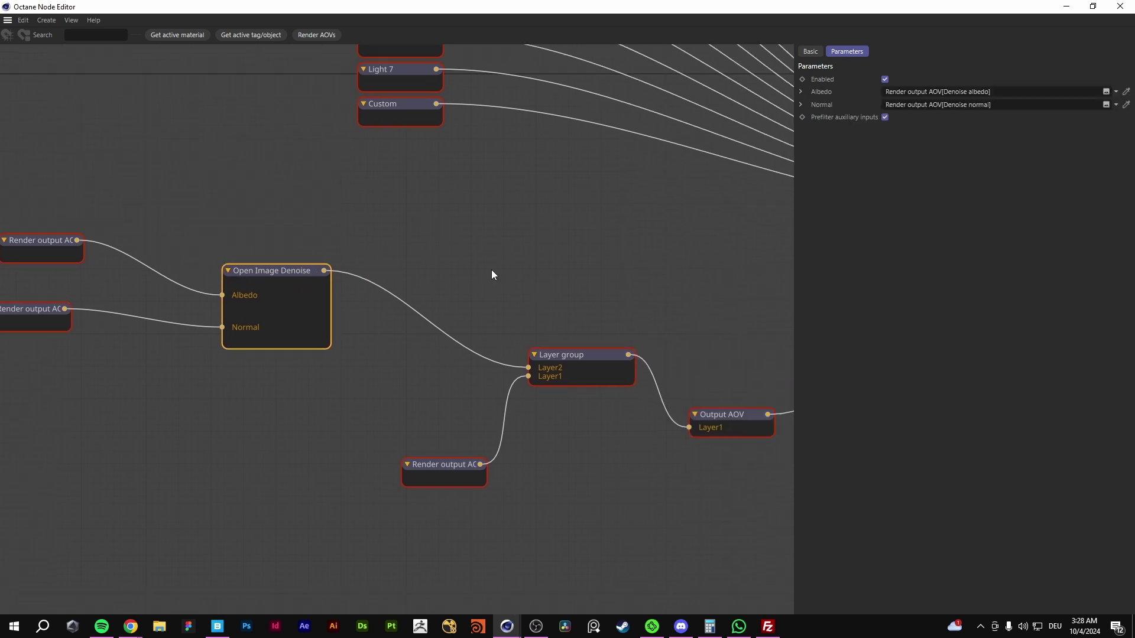
middle_drag(568, 358, 394, 319)
click(393, 318)
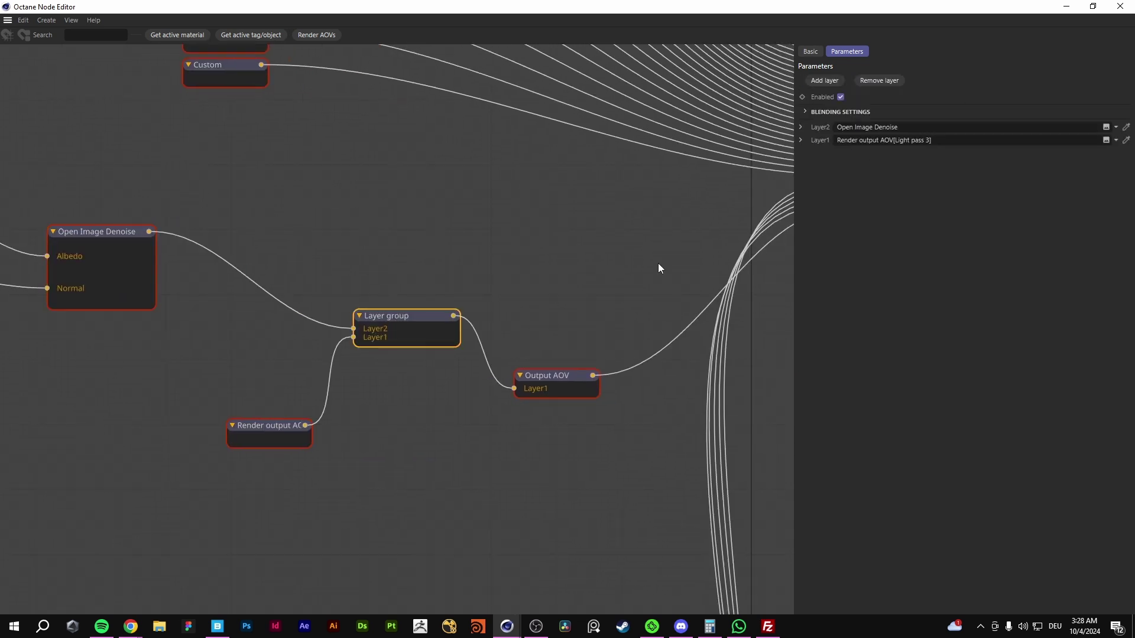
middle_drag(263, 439, 338, 386)
click(338, 386)
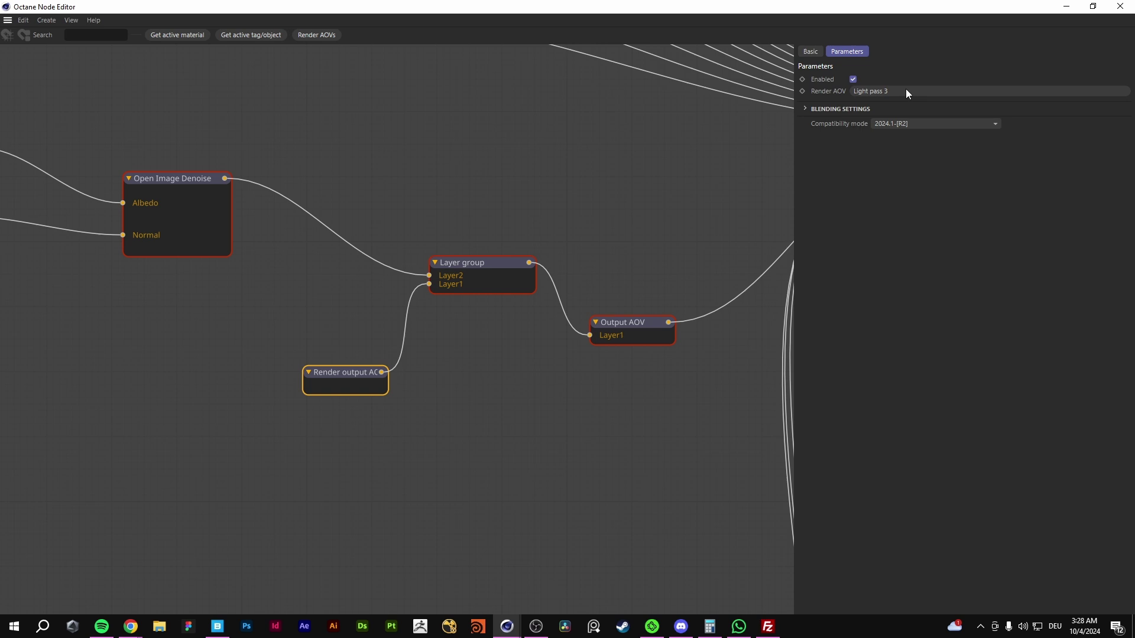
Move the Output AOV node up closer to the Layer group's height and add a second layer input to it.
middle_drag(563, 272, 328, 269)
click(413, 328)
middle_drag(421, 342, 416, 302)
drag(398, 279, 412, 237)
middle_drag(653, 319, 471, 463)
middle_drag(617, 175, 733, 145)
click(826, 82)
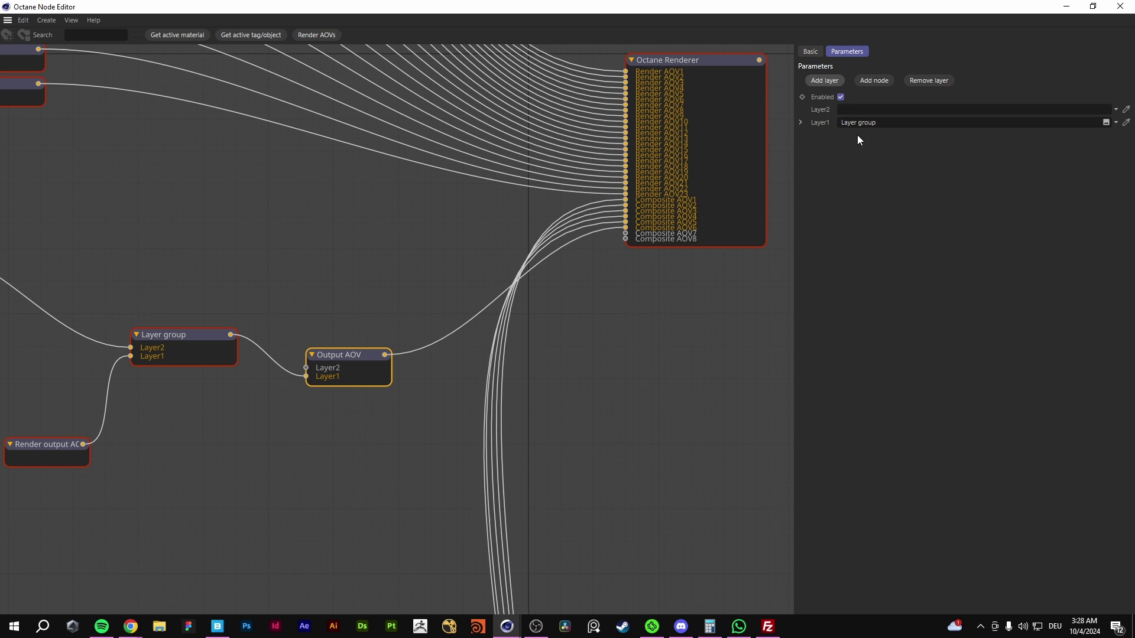
Try out an Apply gamma curve node near the Output AOV node, and delete it.
middle_drag(224, 244, 326, 294)
click(327, 295)
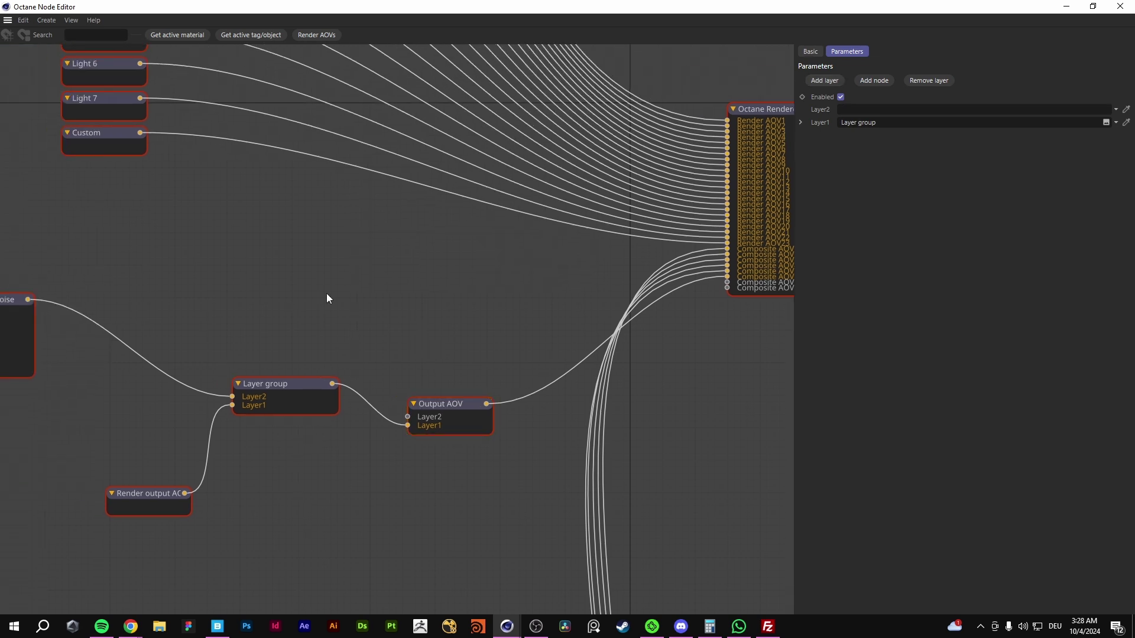
key(c)
text(gamma)
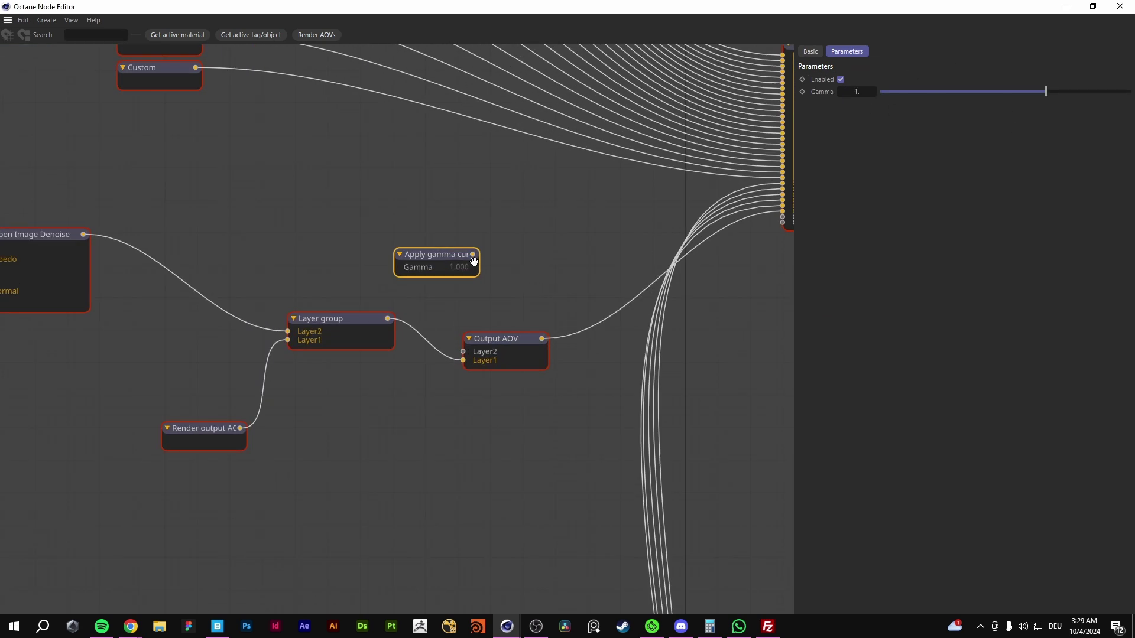
drag(473, 256, 510, 306)
click(331, 221)
key(Delete)
Select all nodes of the new denoising chain, from the auxiliary render output AOVs through to the Output AOV.
middle_drag(427, 263, 439, 242)
scroll(402, 269, down, 3)
middle_drag(192, 257, 441, 298)
drag(147, 238, 652, 485)
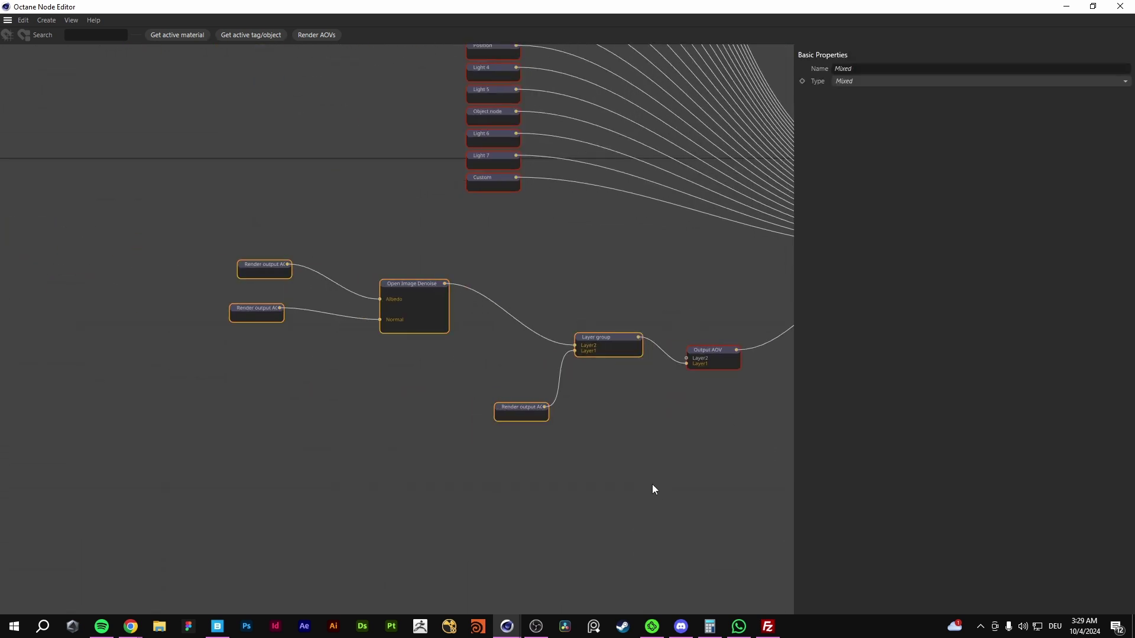
middle_drag(652, 485, 449, 467)
middle_drag(113, 236, 180, 264)
drag(76, 231, 582, 507)
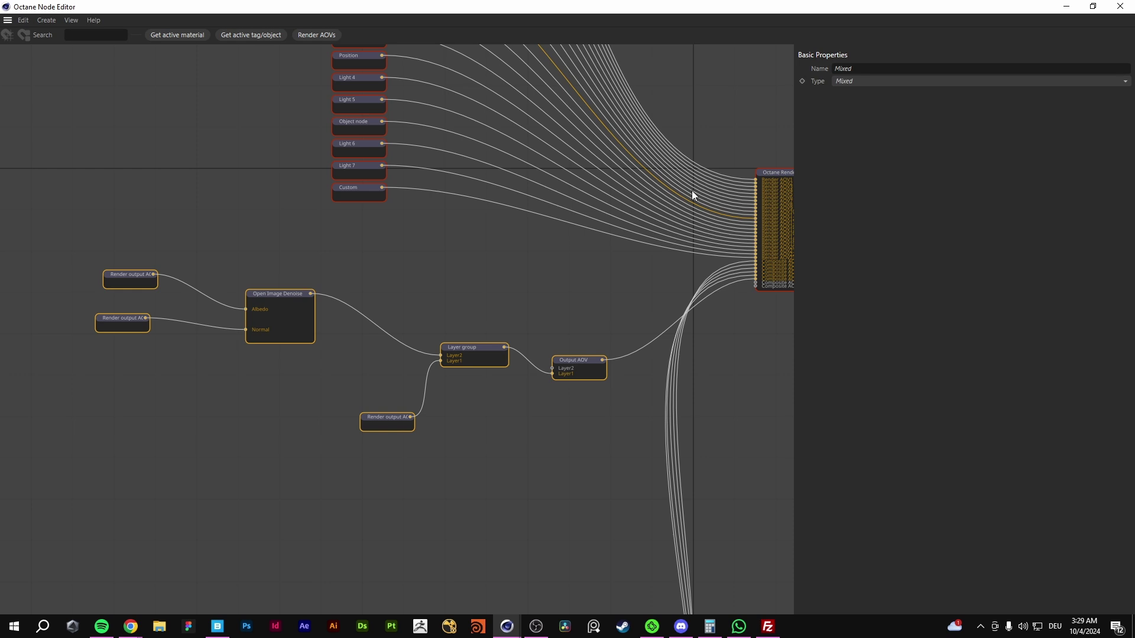
middle_drag(534, 345, 472, 319)
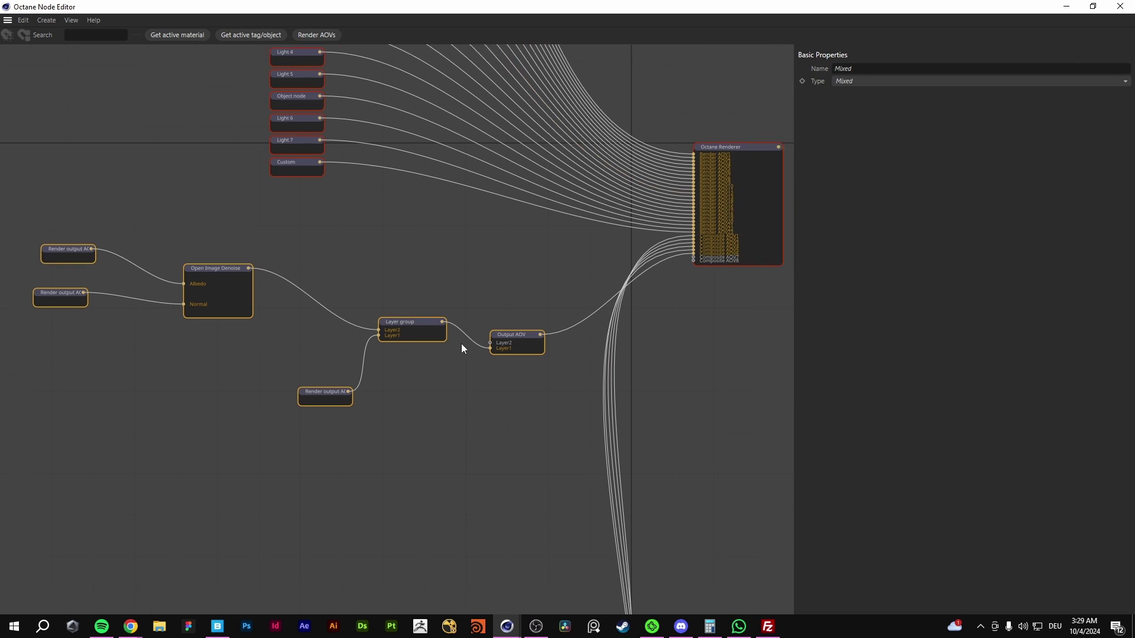
Check the light pass assigned to the Layer group's Layer1 input node, and reselect the entire denoising chain including the Output AOV.
click(328, 397)
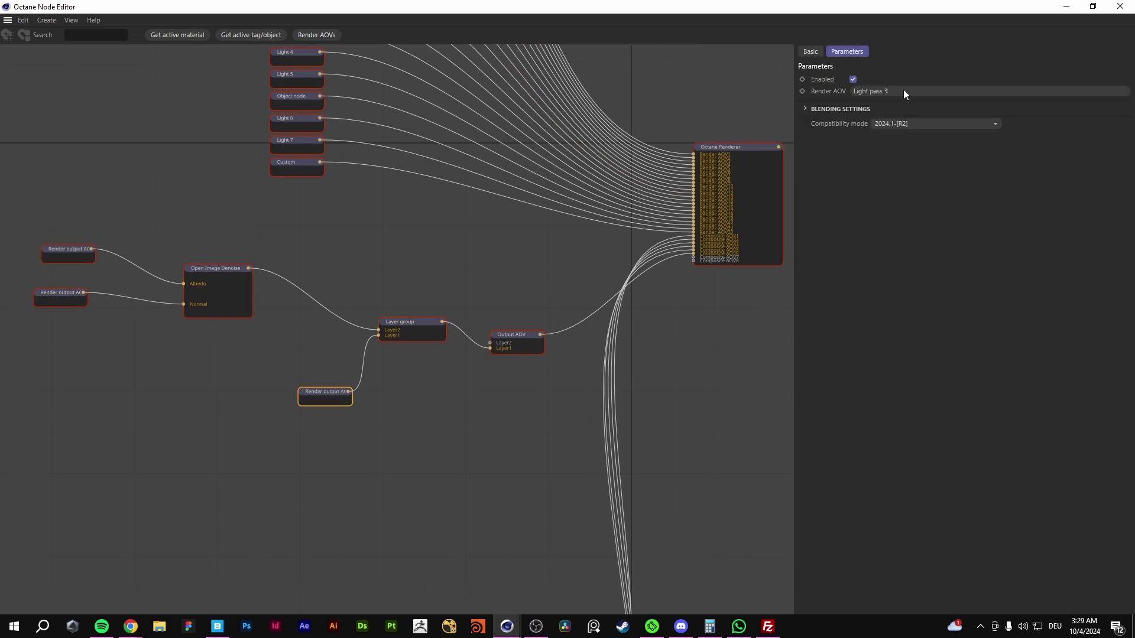
middle_drag(472, 379, 553, 416)
drag(81, 245, 370, 424)
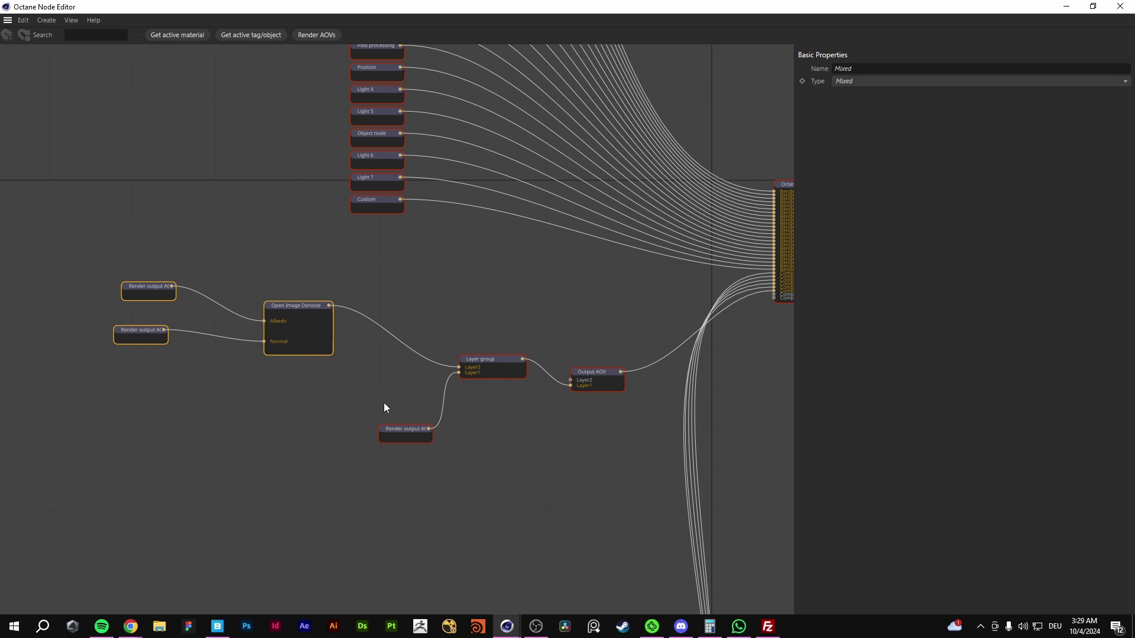
drag(85, 257, 583, 497)
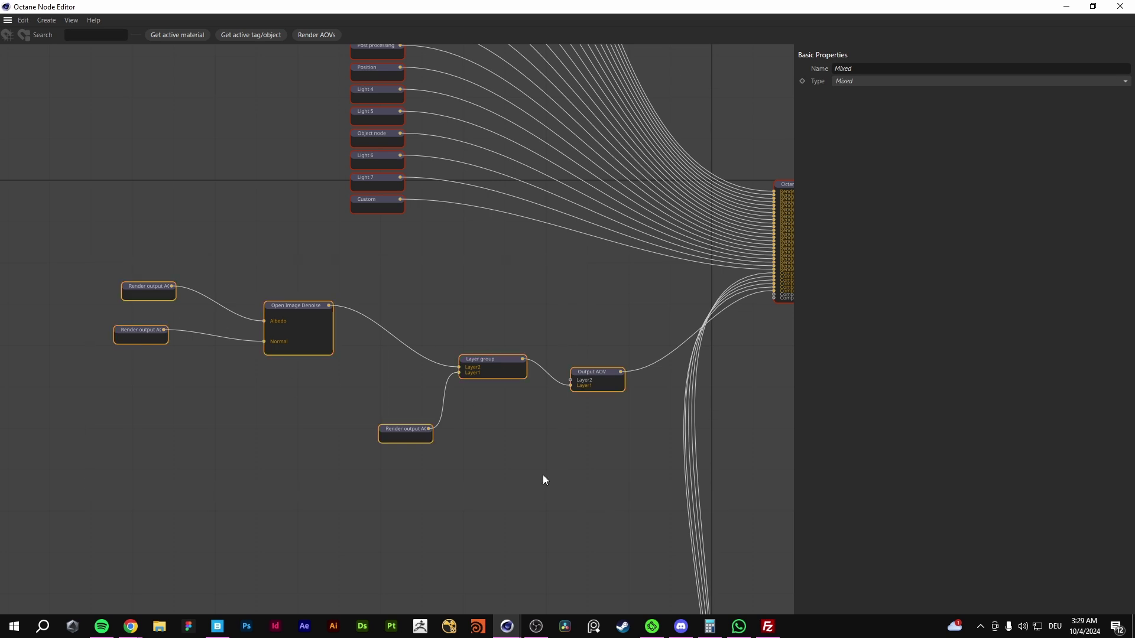